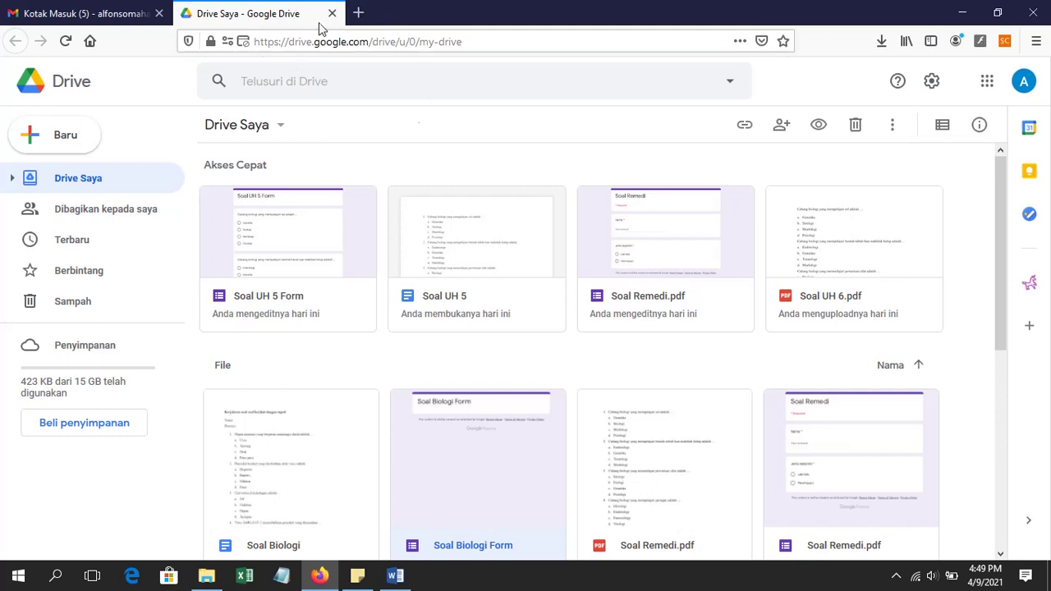
Step: Switch from Google Drive's My Drive page to the Gmail 'Kotak Masuk' tab
left_click(81, 10)
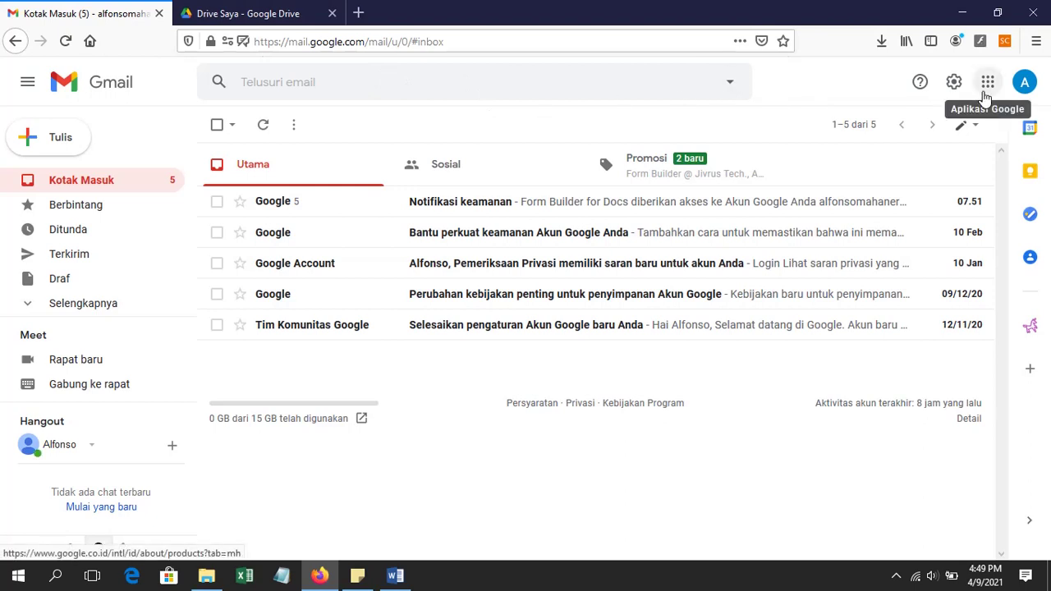
Step: Return from Gmail to the 'Drive Saya' file list listing Soal UH and Soal Remedi
left_click(985, 97)
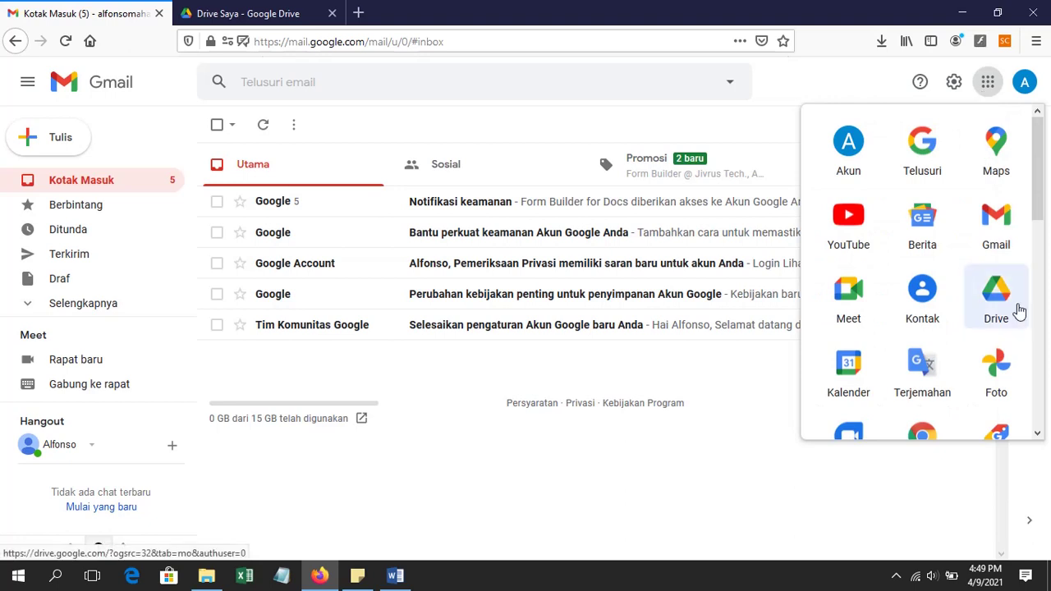
left_click(251, 9)
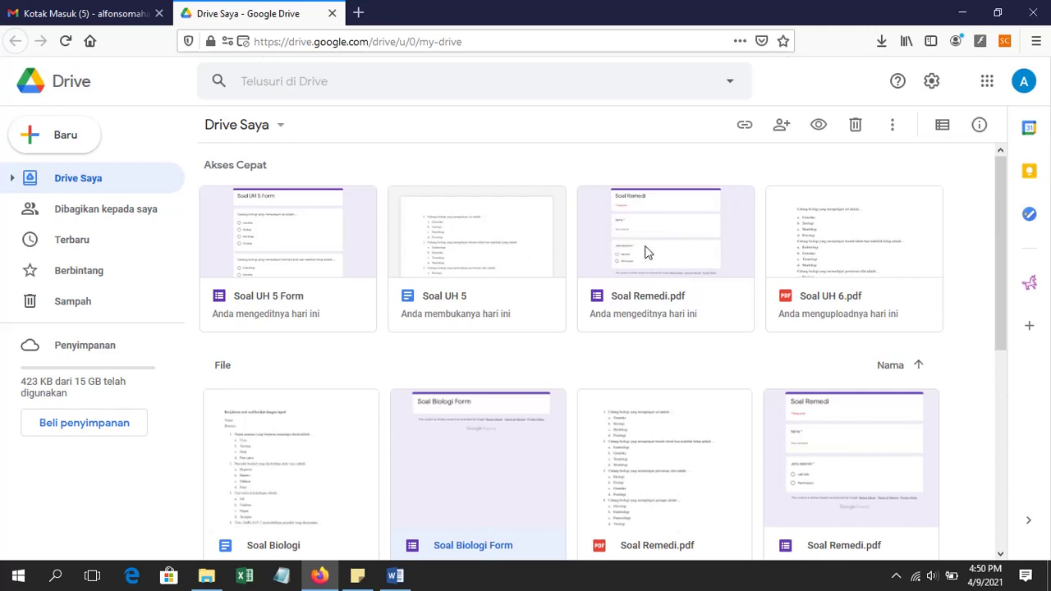
Step: Open the Soal Remedi form and scroll through its name, gender and biology questions
left_click(645, 252)
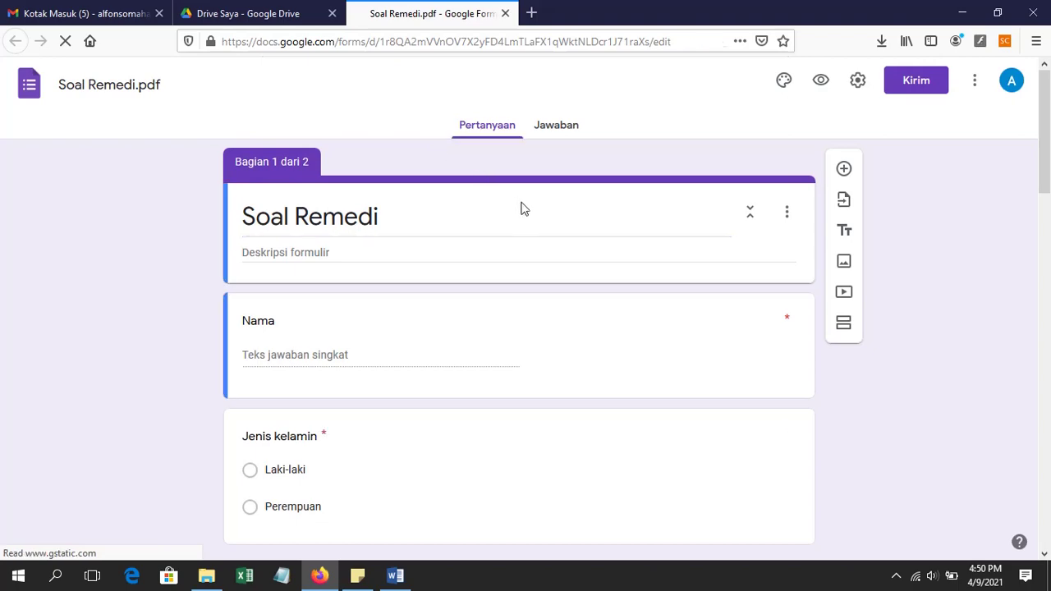
scroll(524, 210, "down", 5)
scroll(527, 215, "down", 10)
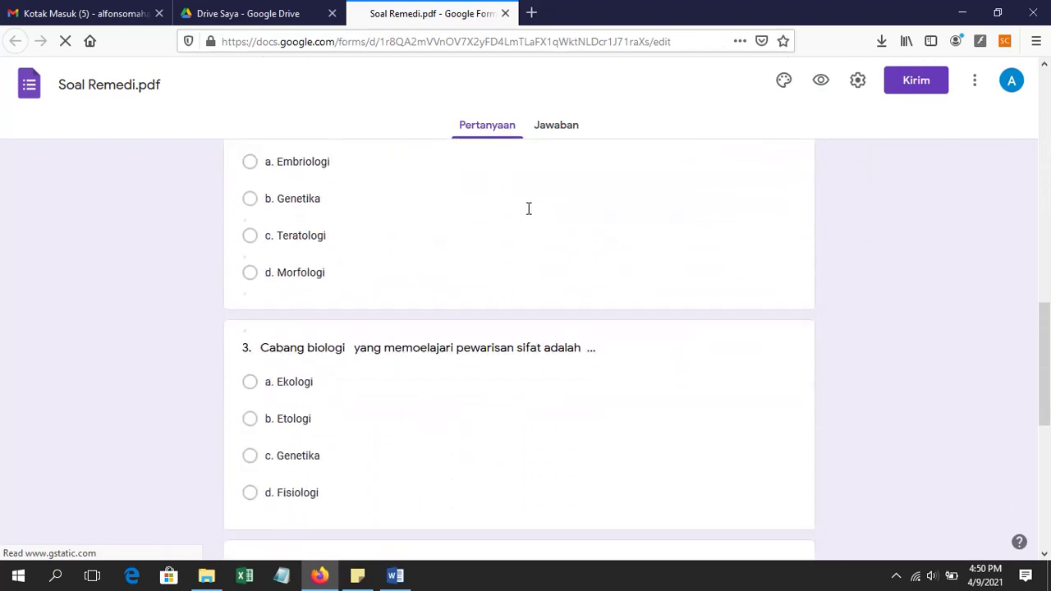
scroll(530, 216, "up", 15)
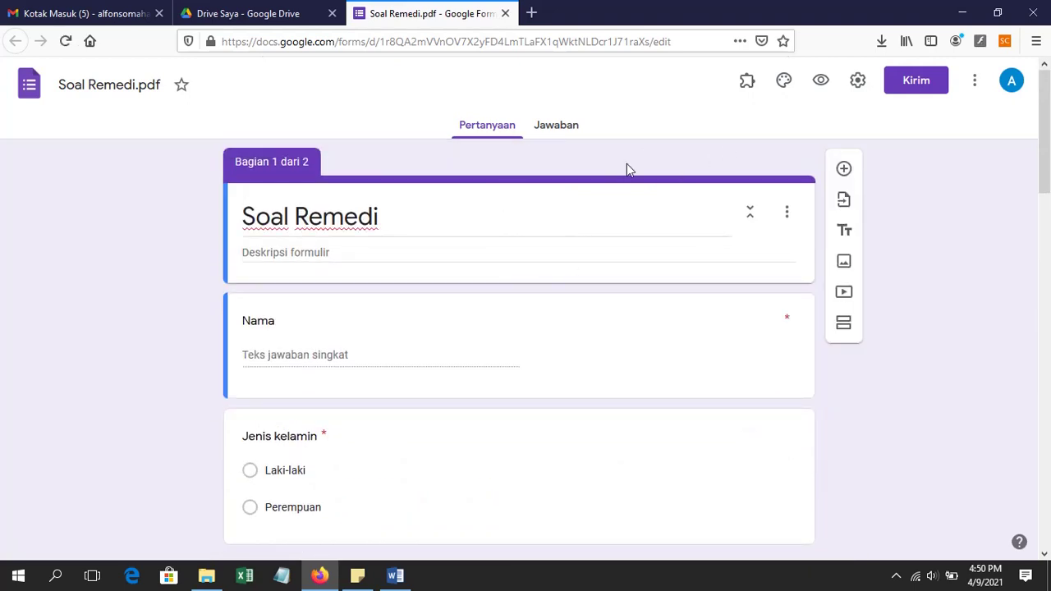
Step: Preview the form, enter a test name in Nama, choose Laki-laki, and continue to the next section
left_click(820, 82)
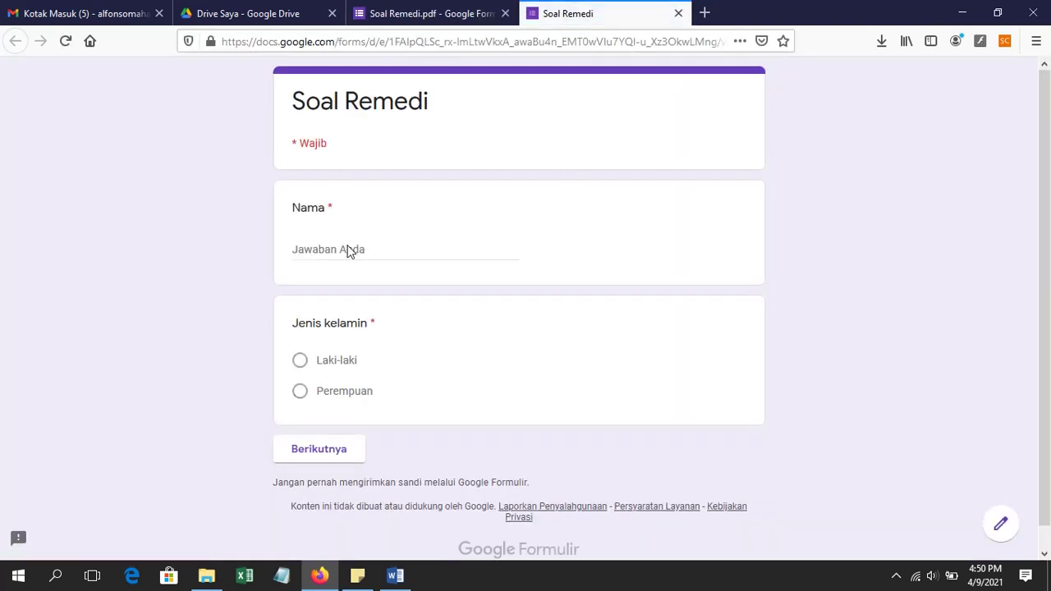
left_click(347, 248)
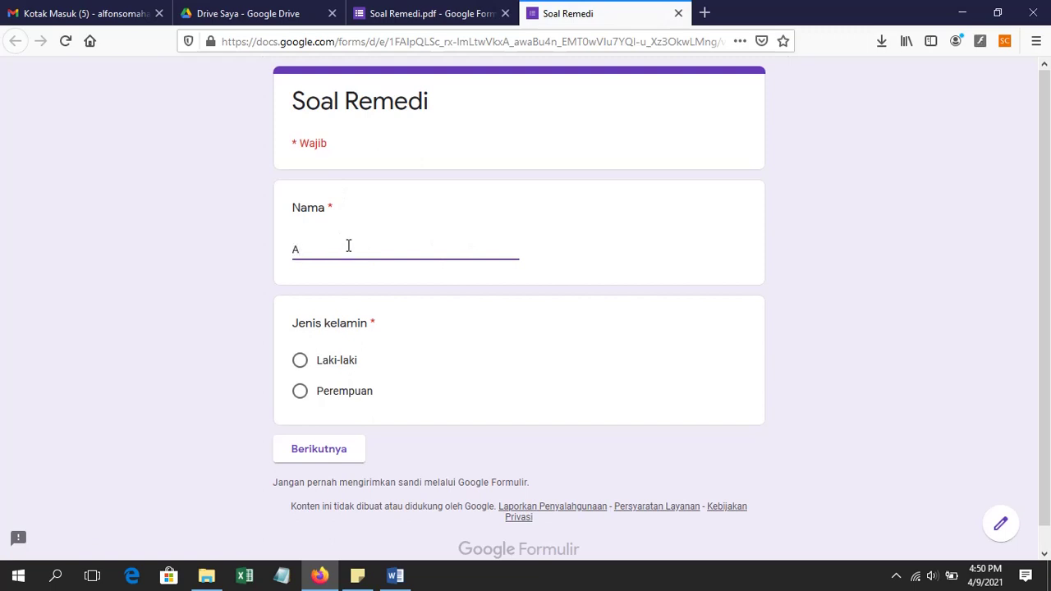
left_click(299, 361)
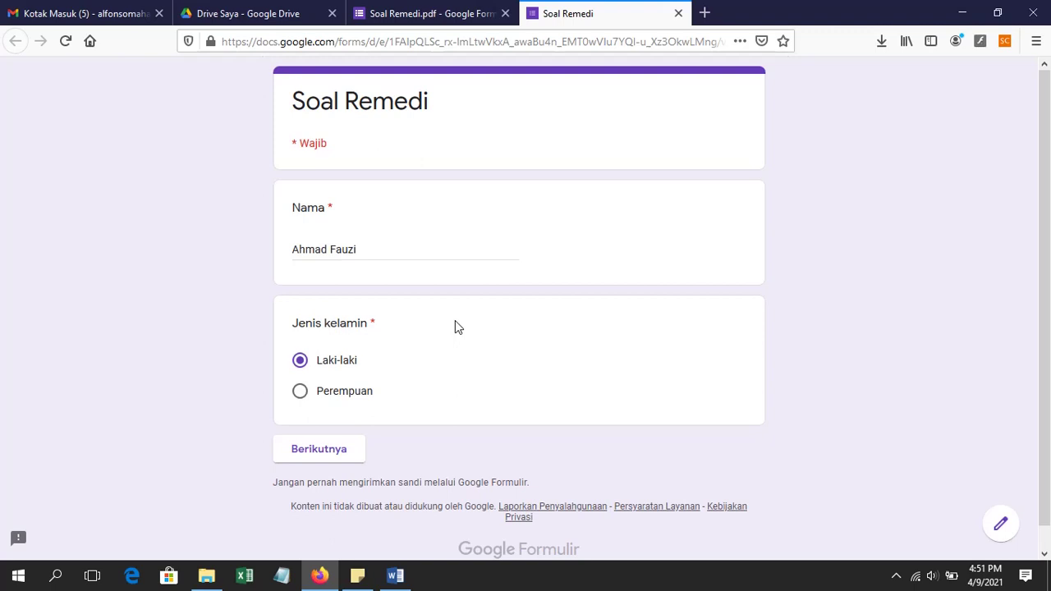
left_click(338, 456)
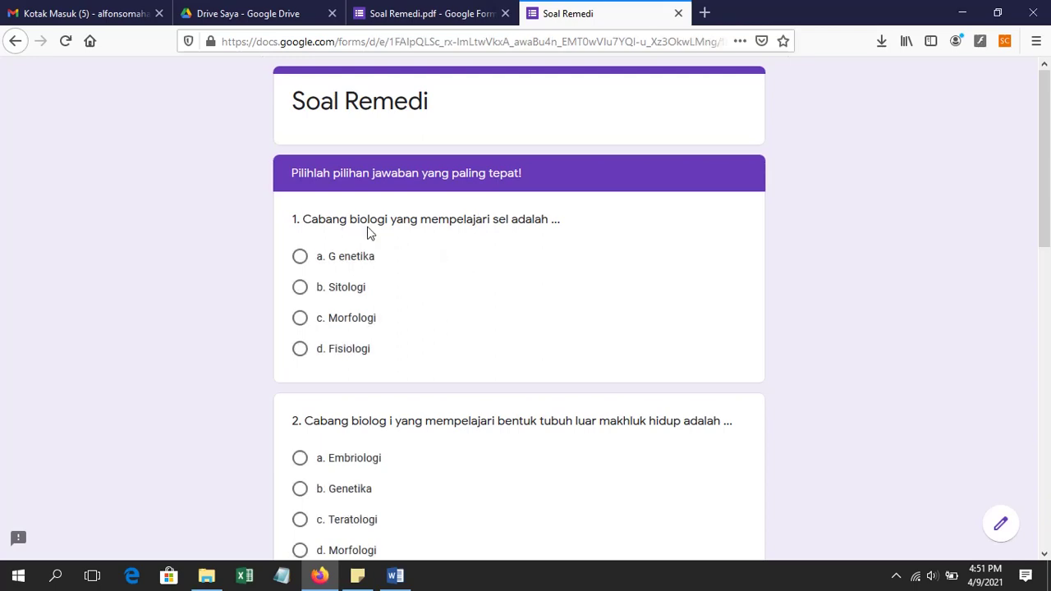
Step: Look over the biology questions section, then close the preview and leave the page
scroll(479, 239, "down", 3)
scroll(481, 241, "down", 9)
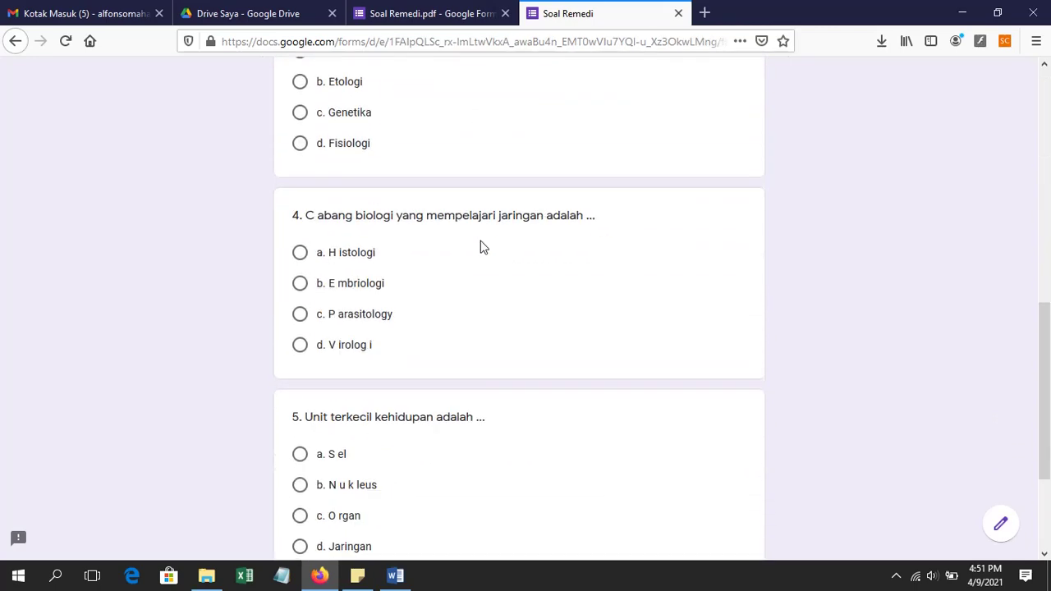
scroll(482, 246, "up", 11)
scroll(481, 244, "up", 2)
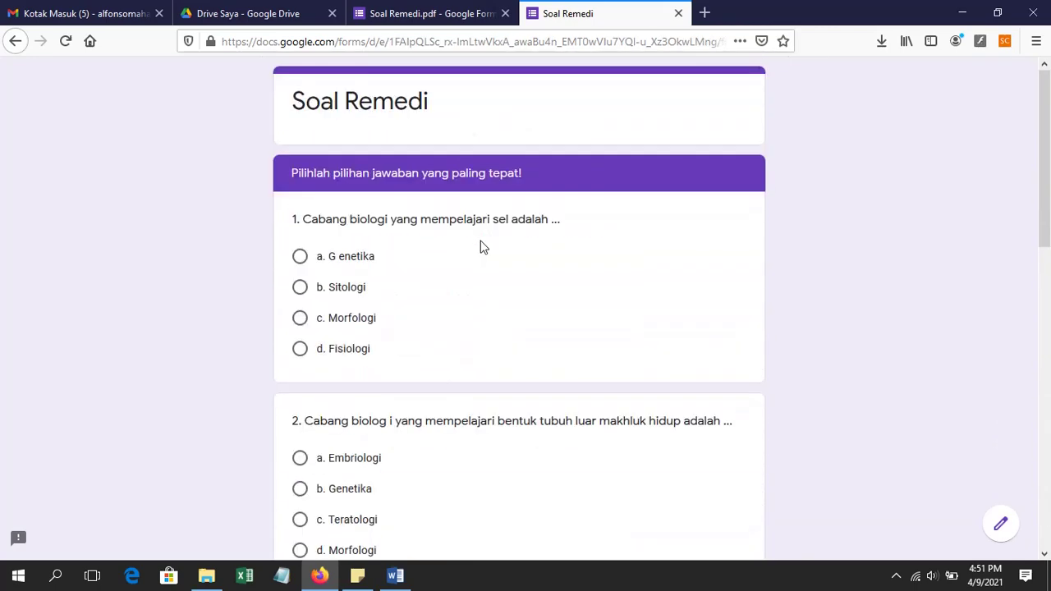
left_click(678, 13)
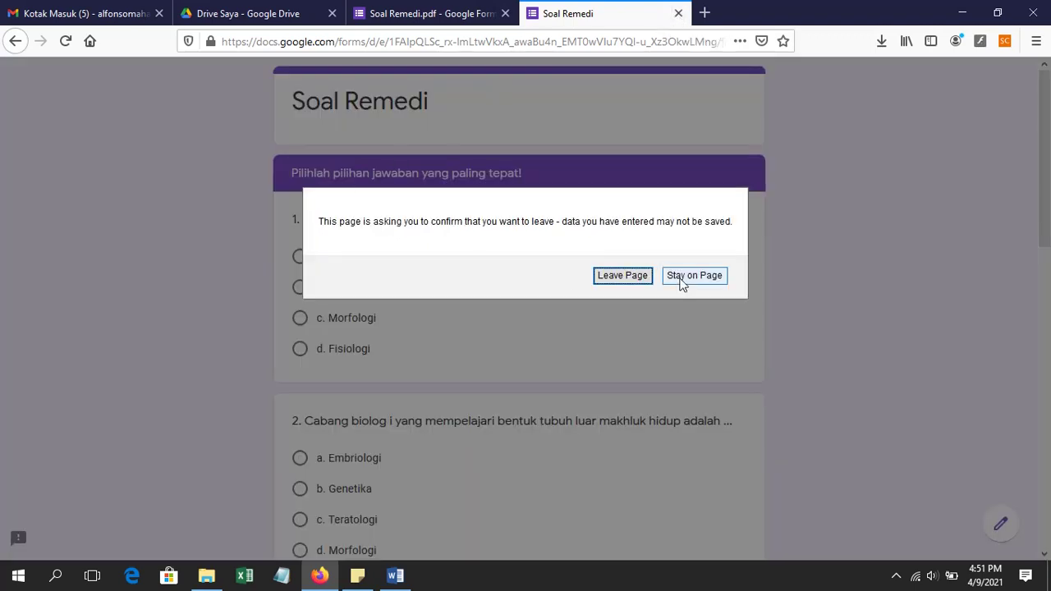
left_click(622, 275)
Step: Add new sections after questions 1 and 2
scroll(468, 283, "down", 7)
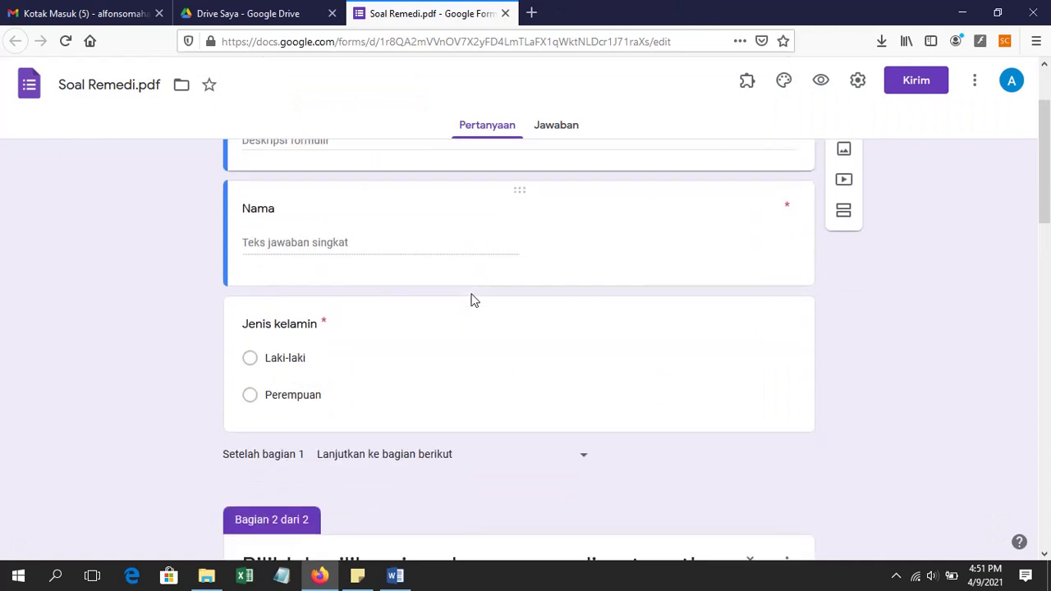
scroll(463, 287, "up", 1)
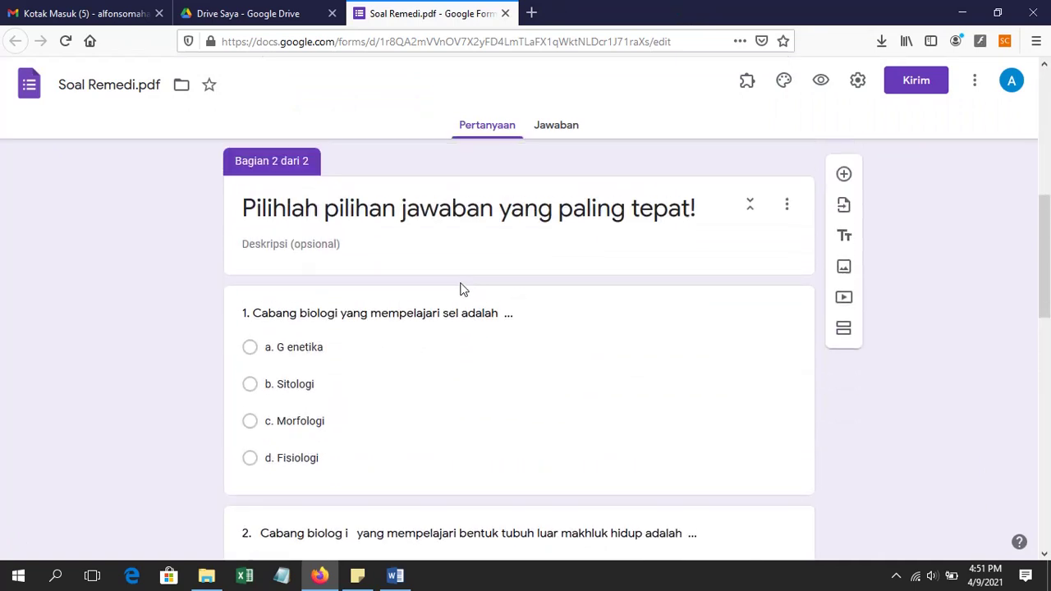
scroll(411, 353, "down", 1)
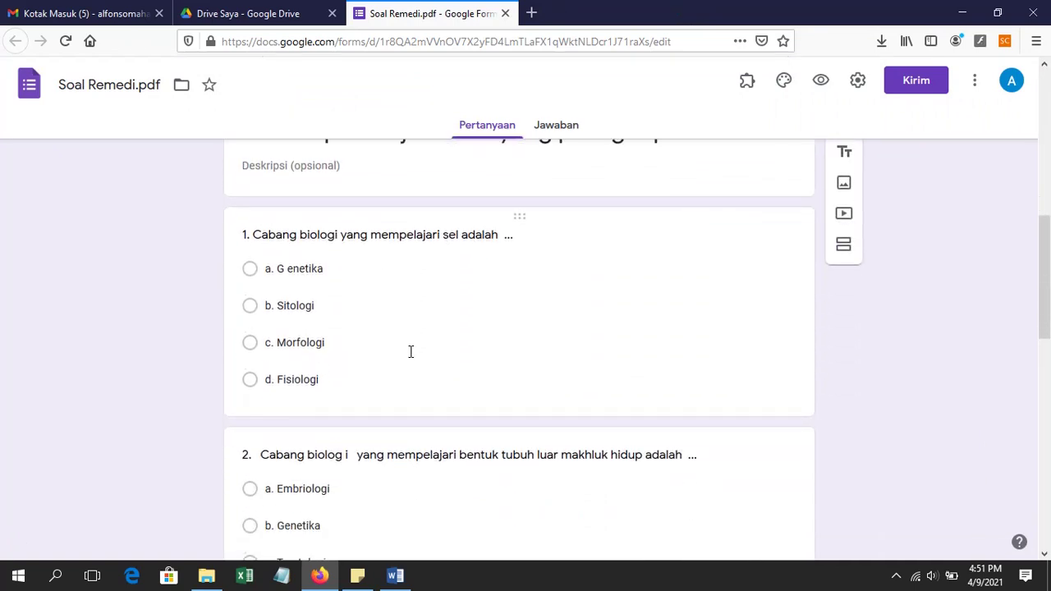
left_click(384, 266)
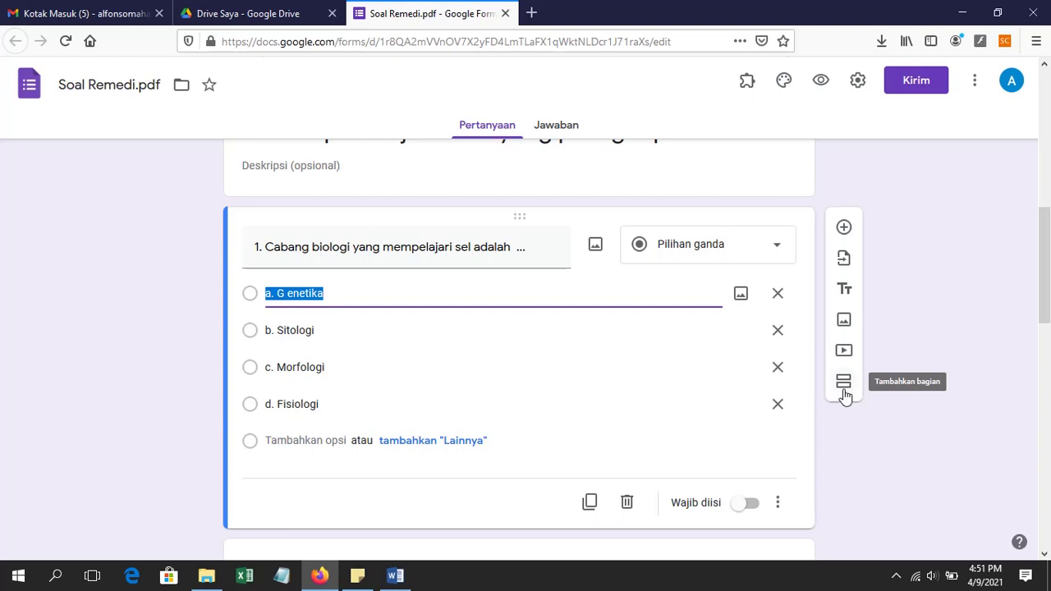
left_click(844, 393)
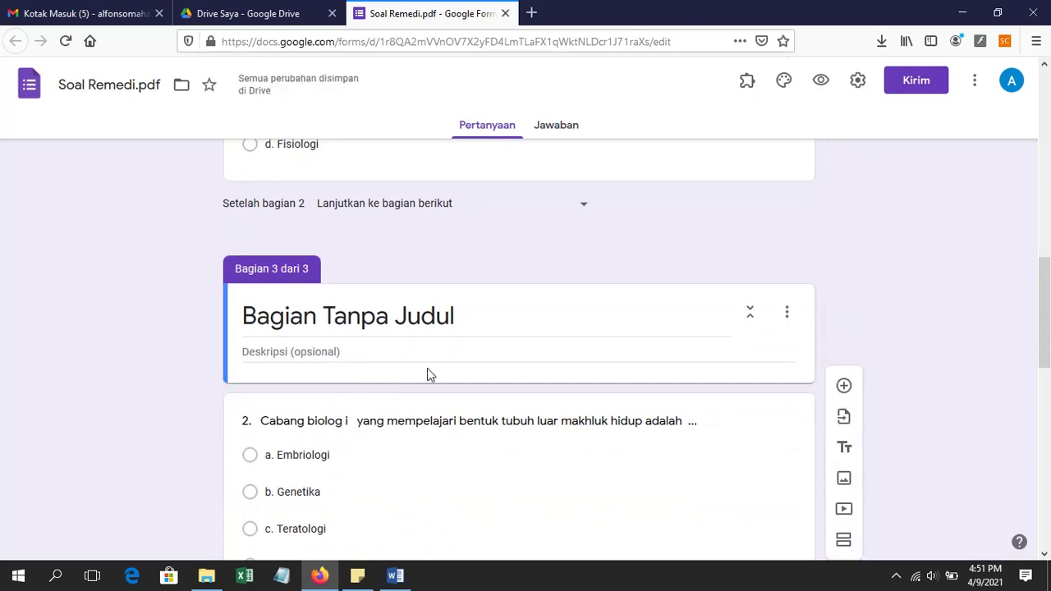
scroll(454, 369, "up", 3)
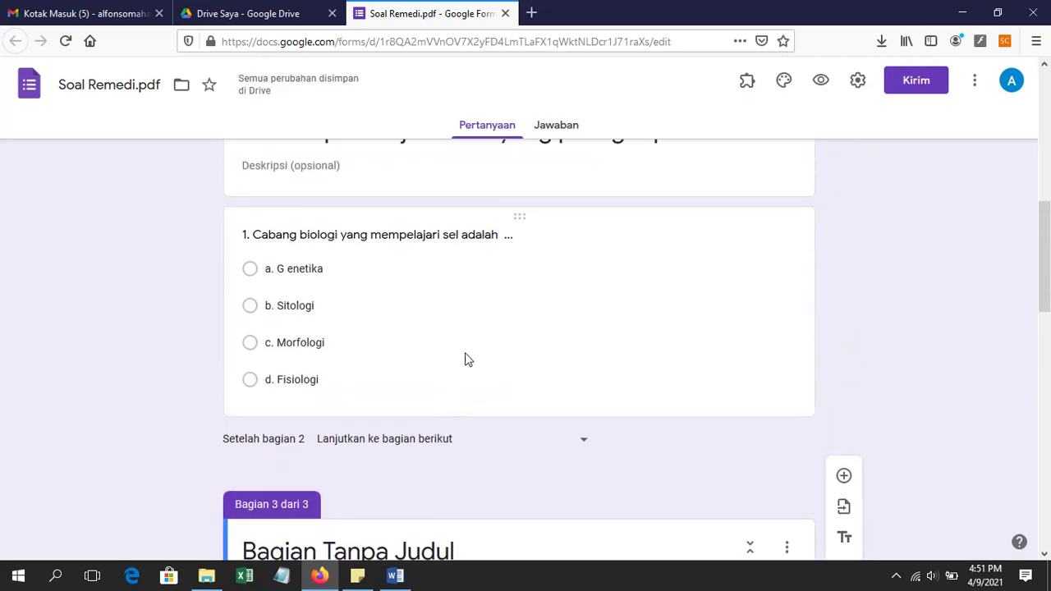
scroll(464, 358, "down", 2)
scroll(464, 370, "up", 3)
scroll(484, 401, "down", 8)
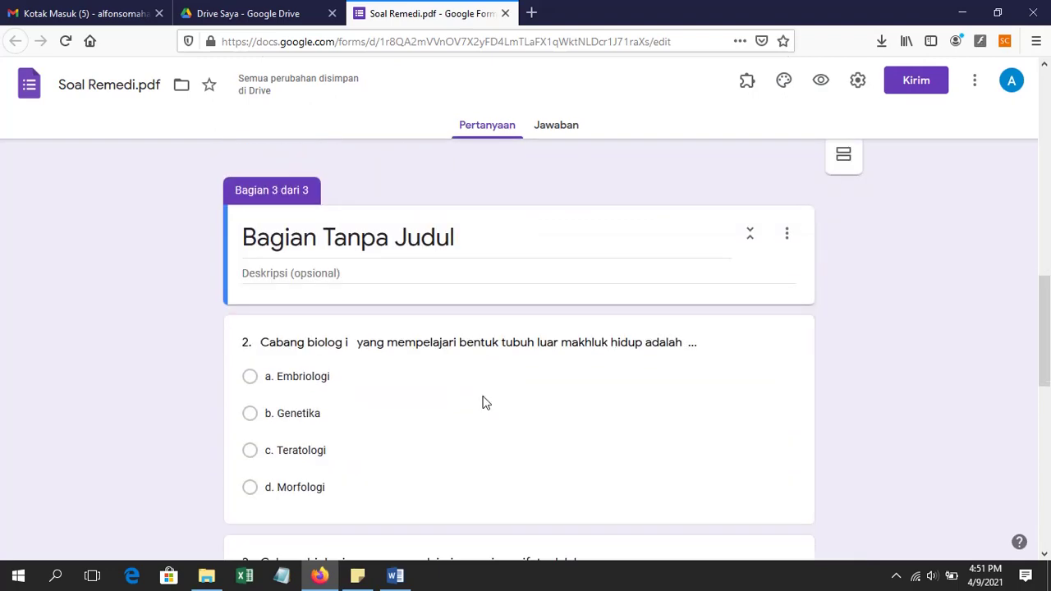
left_click(469, 252)
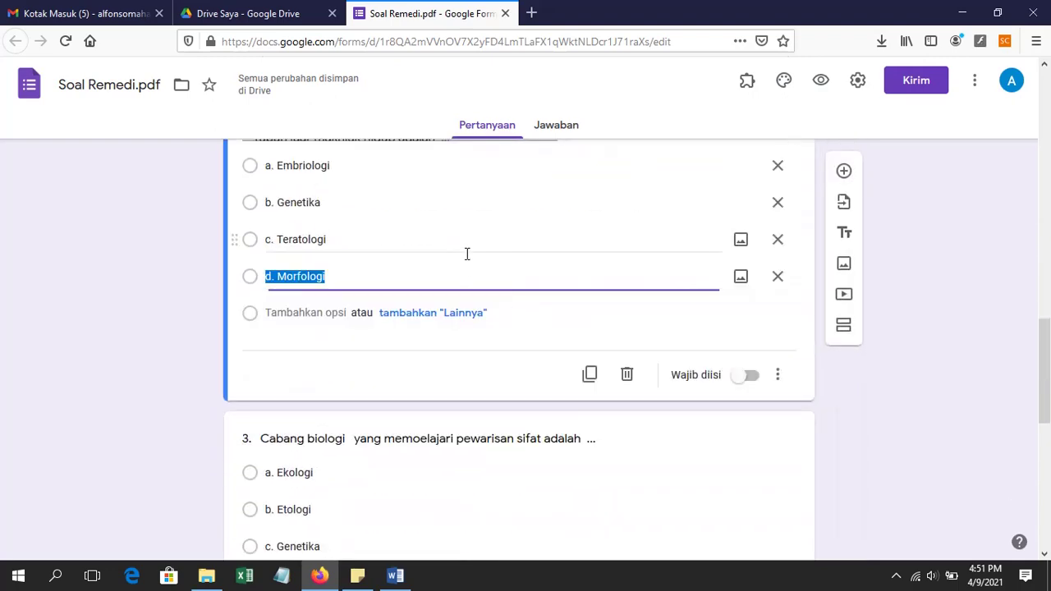
left_click(843, 331)
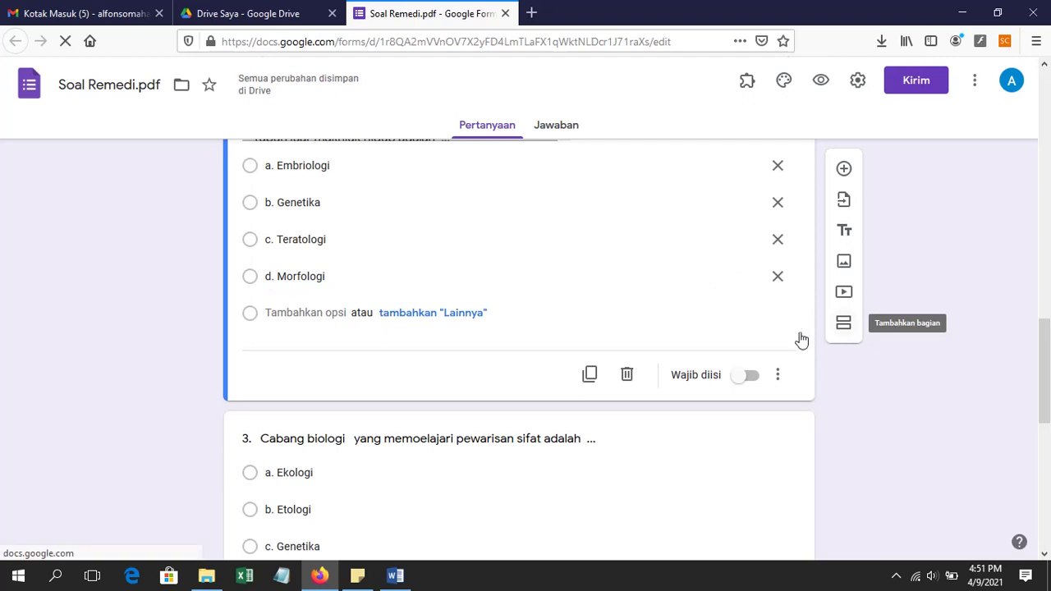
Step: Add new sections after questions 3 and 4, plus one more before question 5
scroll(656, 344, "down", 5)
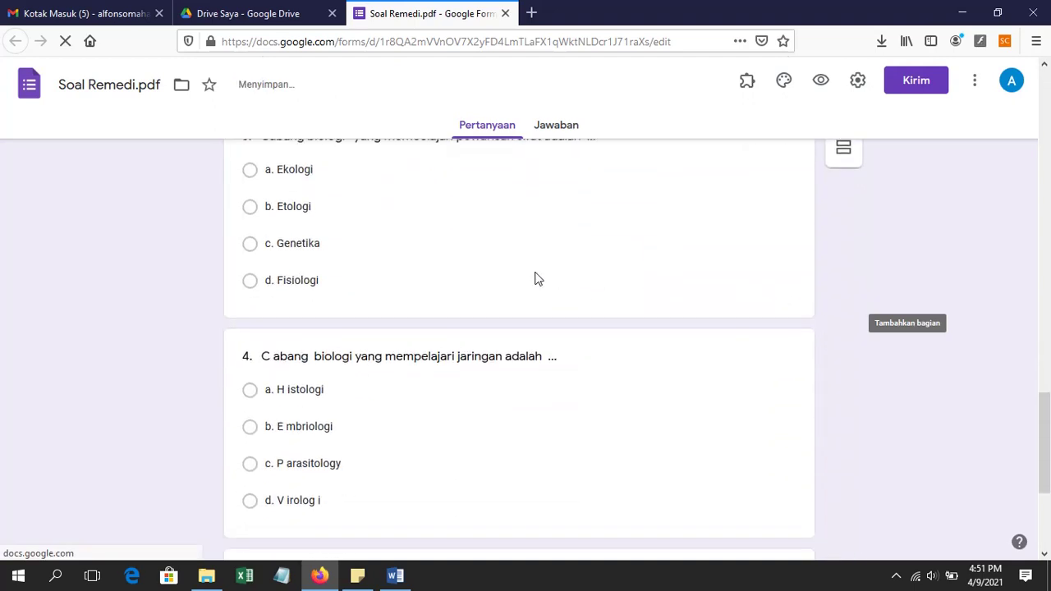
scroll(535, 277, "up", 2)
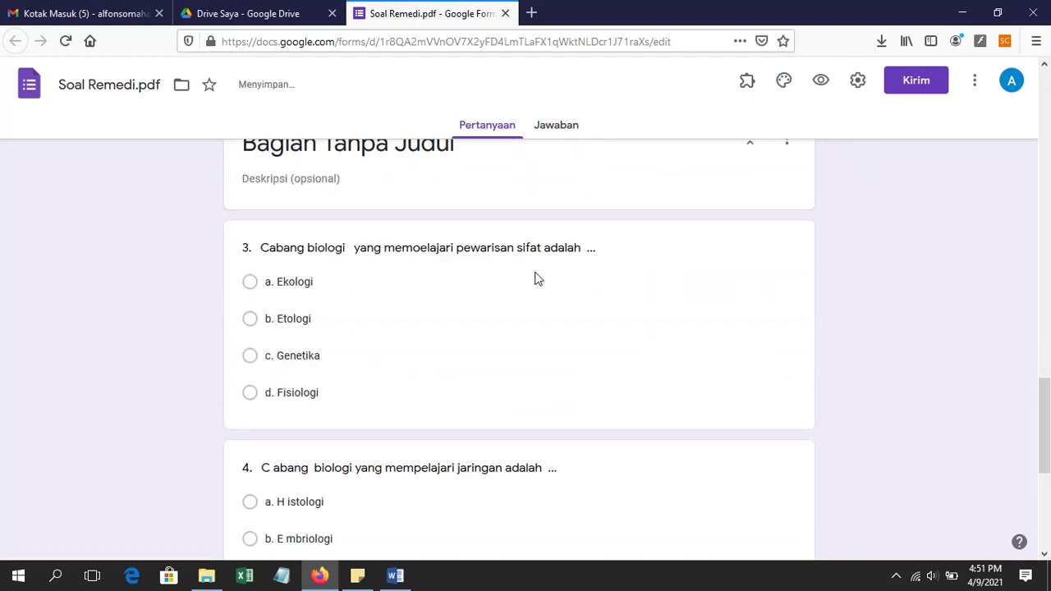
left_click(507, 328)
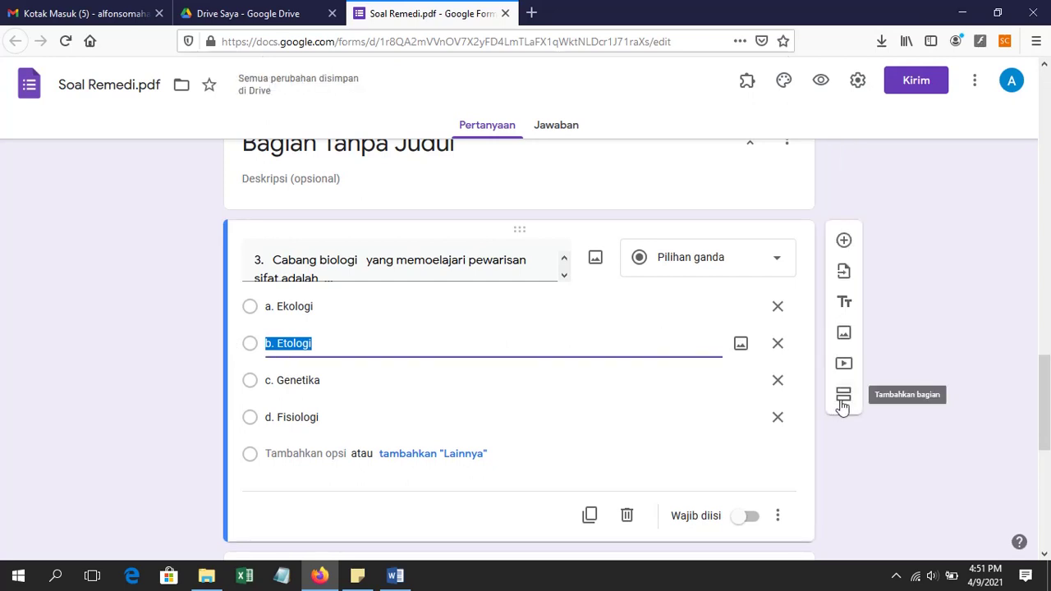
left_click(843, 395)
scroll(577, 395, "down", 5)
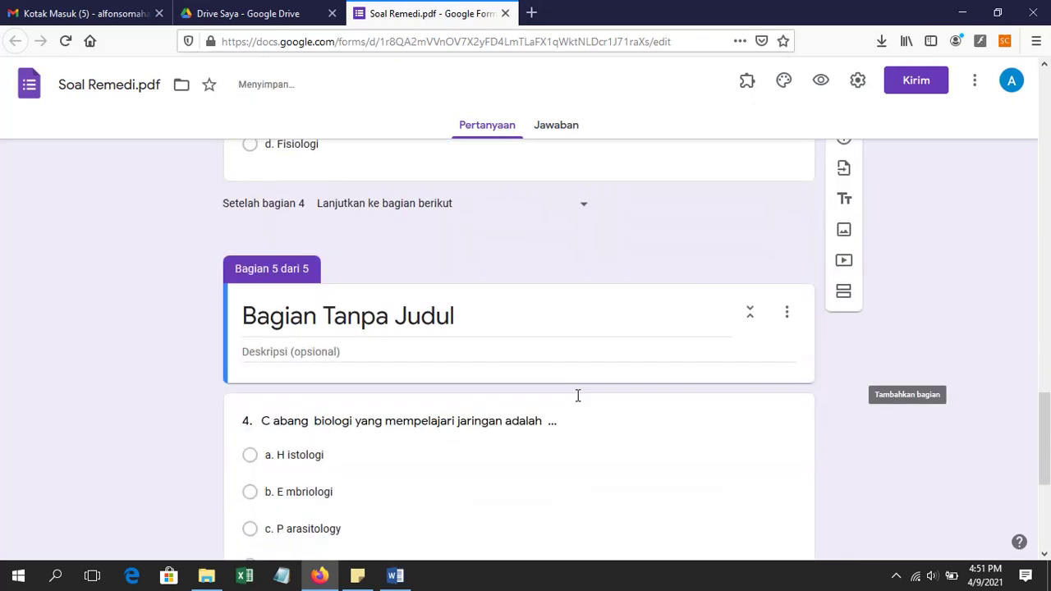
left_click(515, 320)
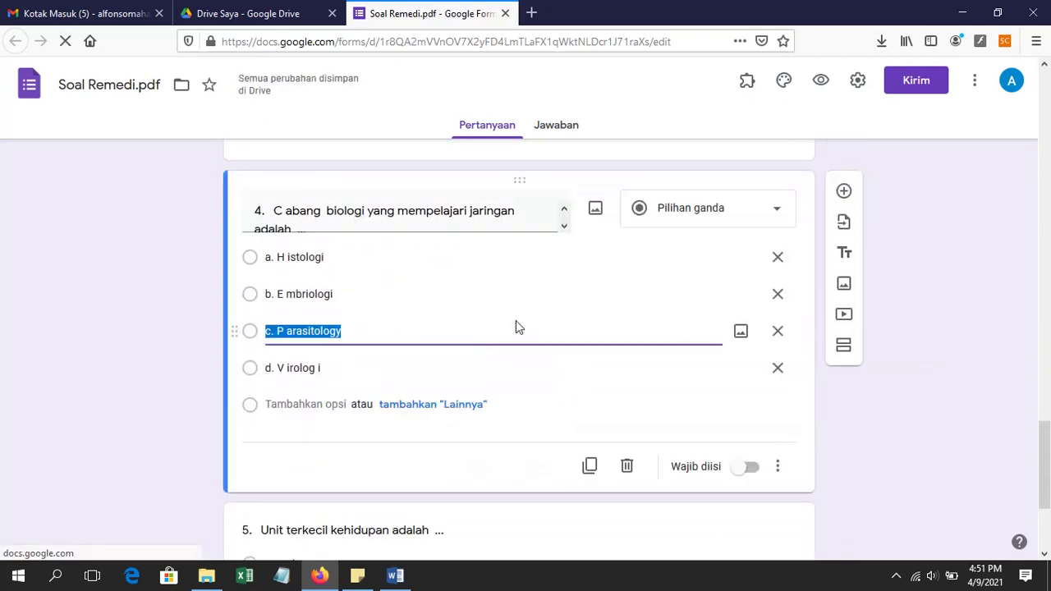
left_click(839, 348)
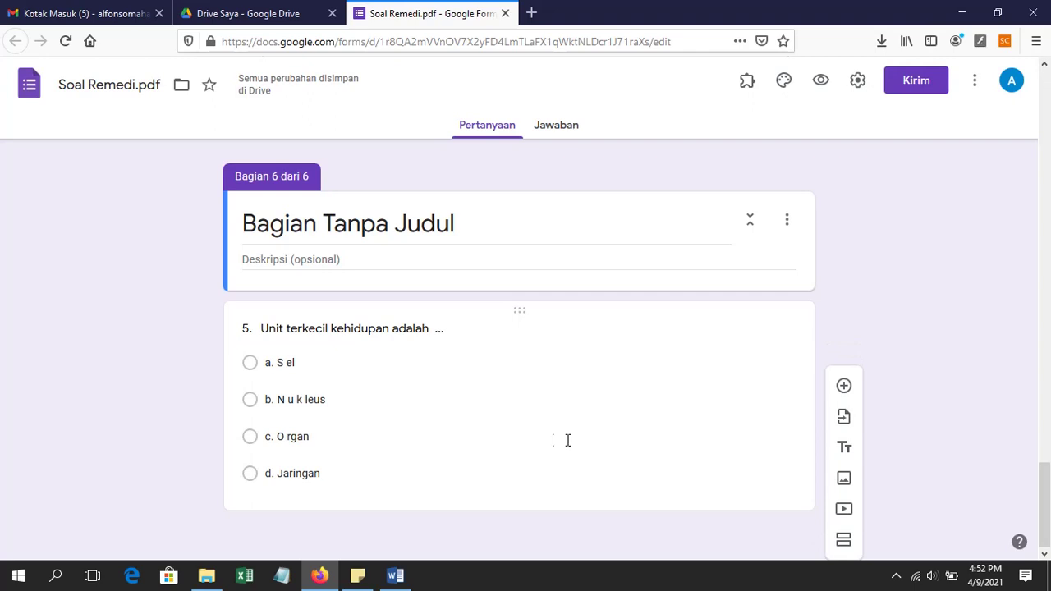
left_click(844, 541)
scroll(400, 350, "up", 3)
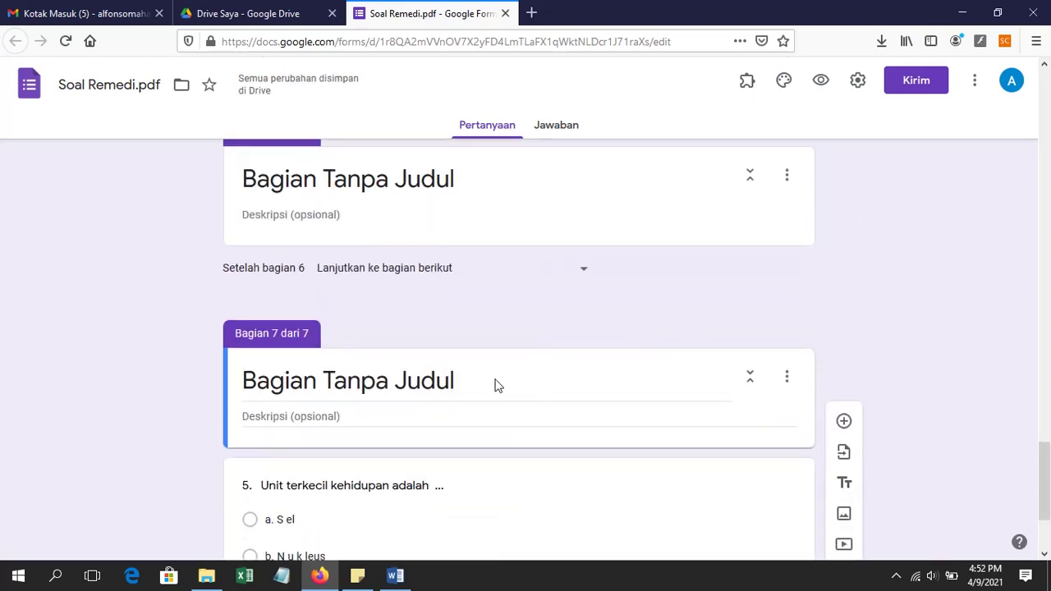
scroll(498, 345, "up", 2)
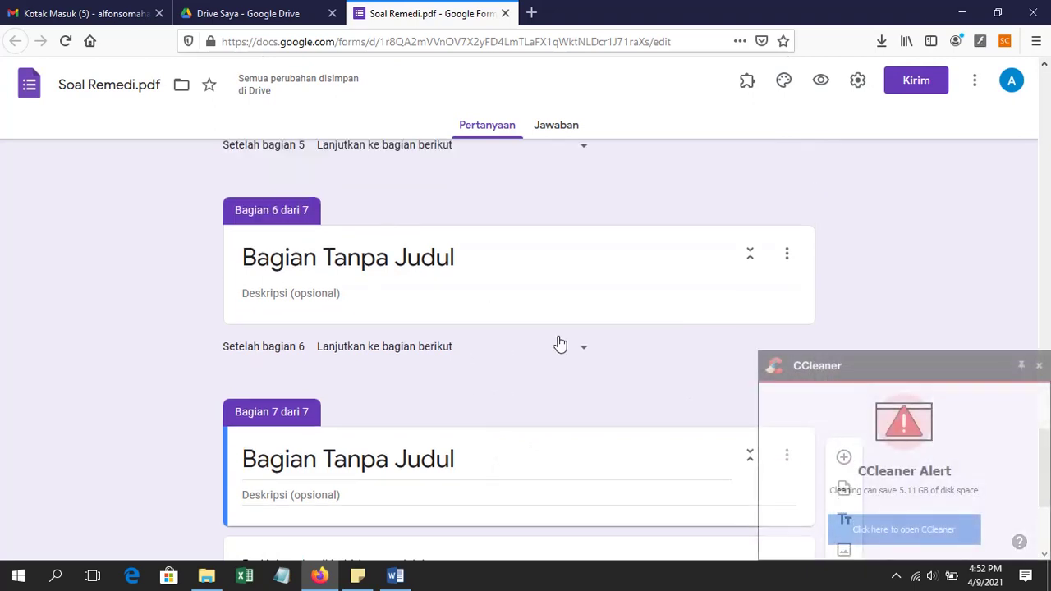
Step: Dismiss the CCleaner alert and delete the empty section with Hapus bagian
left_click(1038, 366)
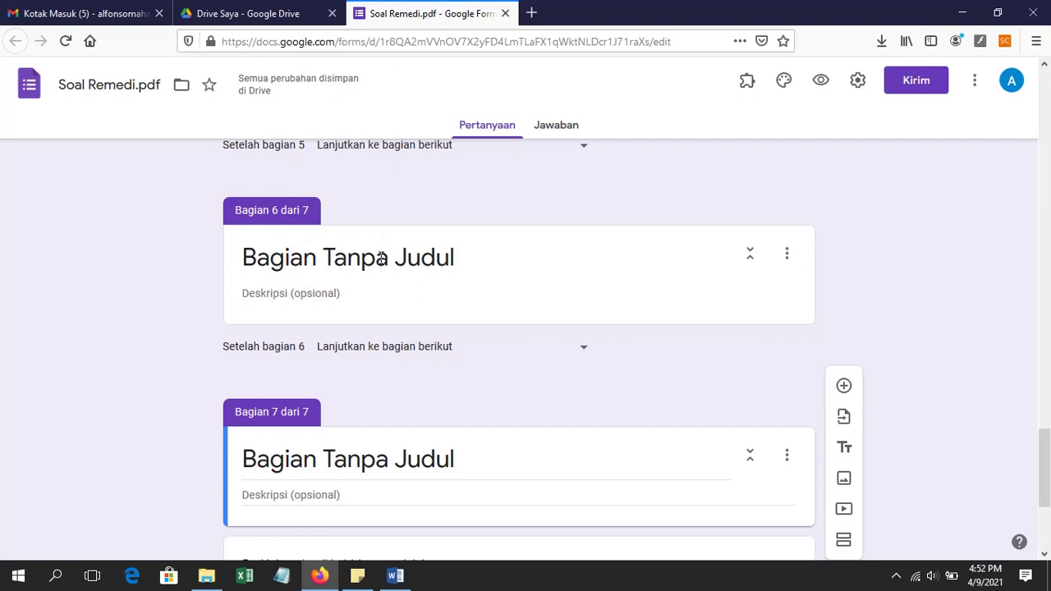
left_click(381, 258)
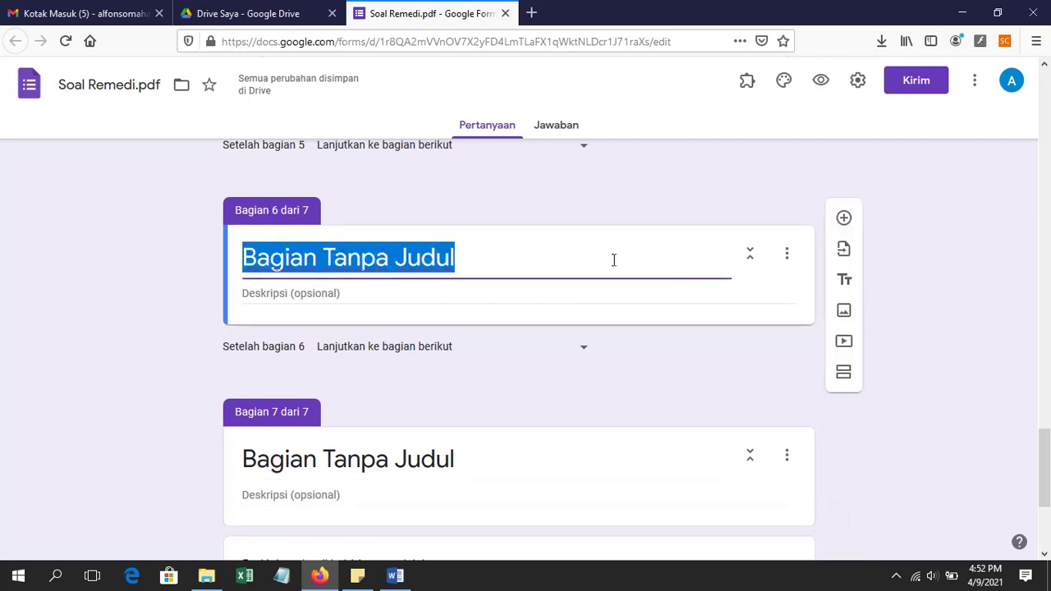
left_click(782, 263)
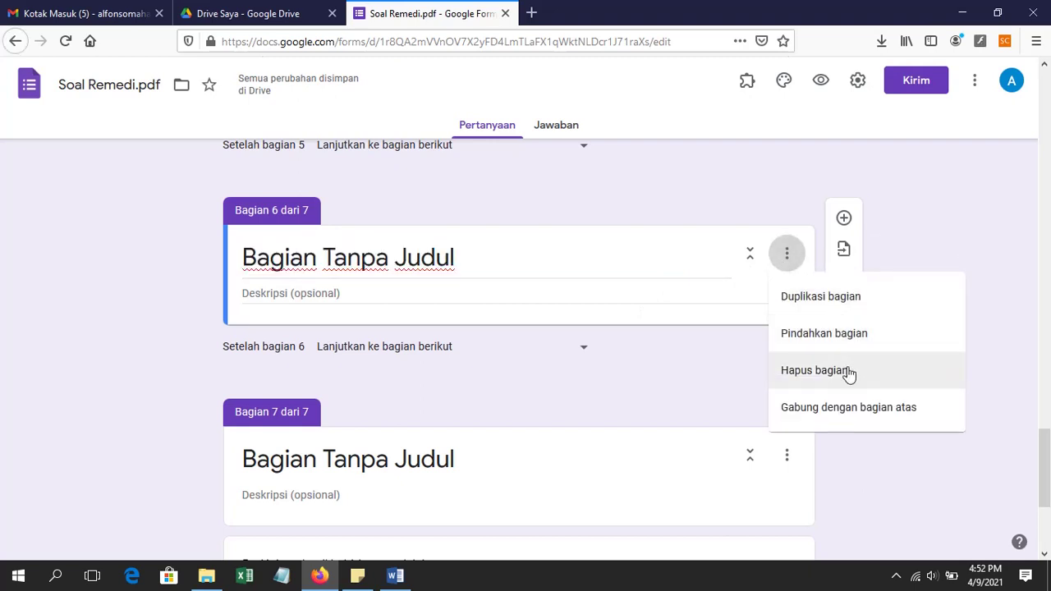
left_click(849, 372)
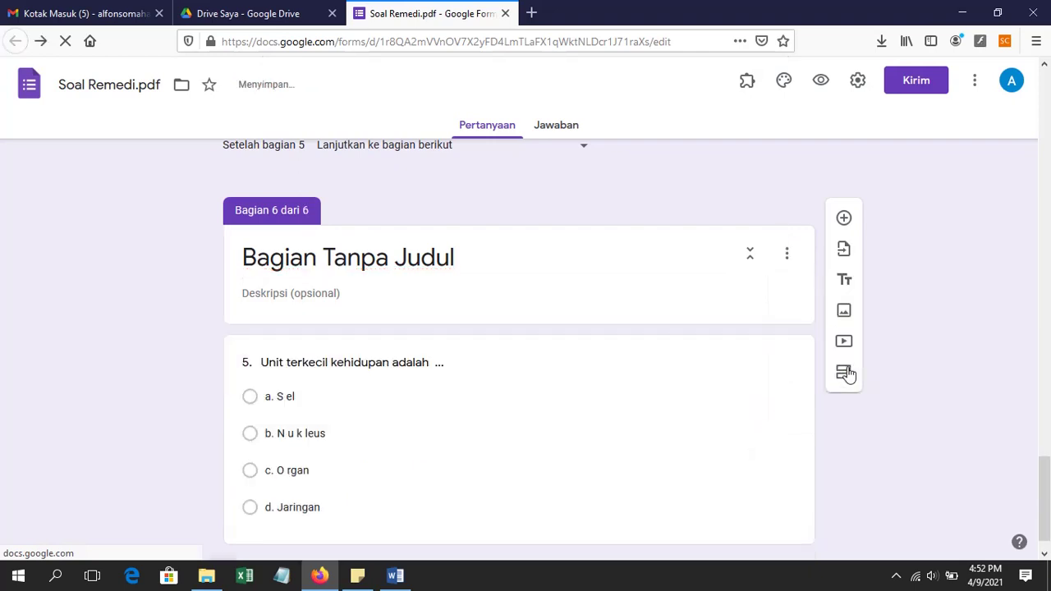
Step: Add a new empty section 7 after question 5
scroll(427, 284, "up", 2)
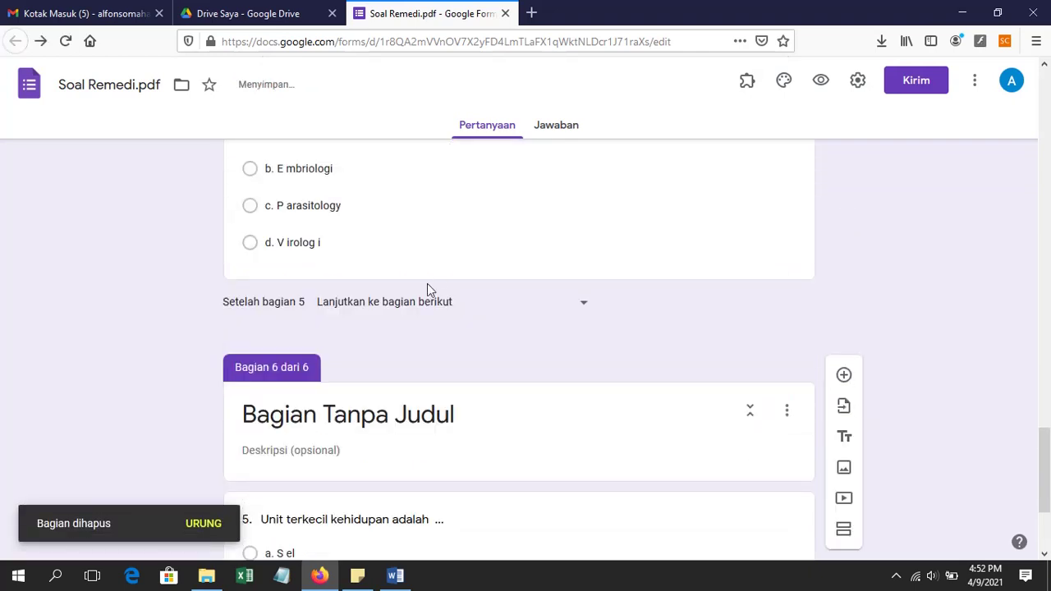
scroll(427, 284, "down", 2)
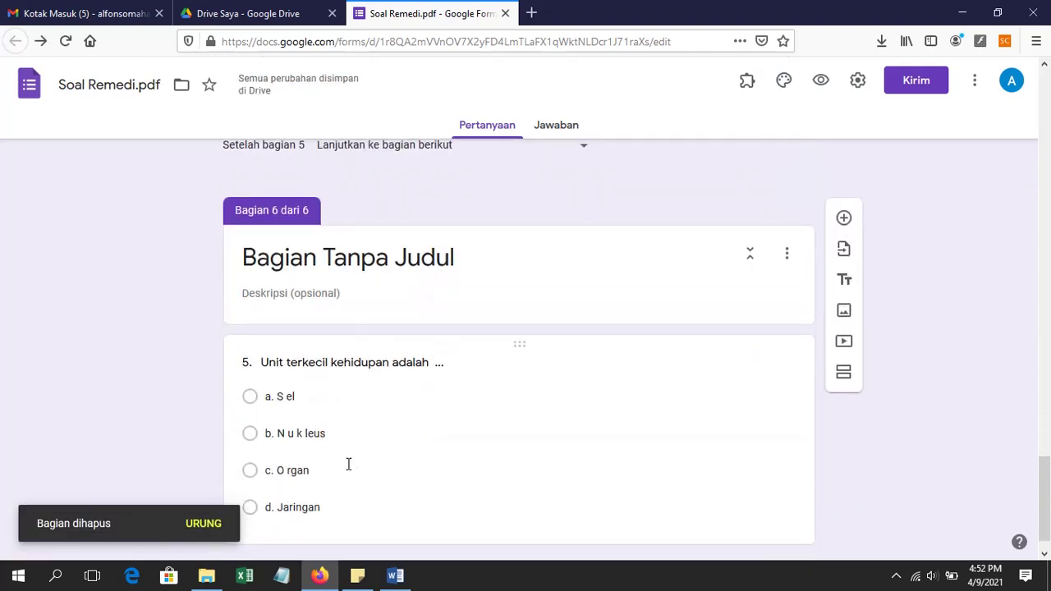
left_click(326, 431)
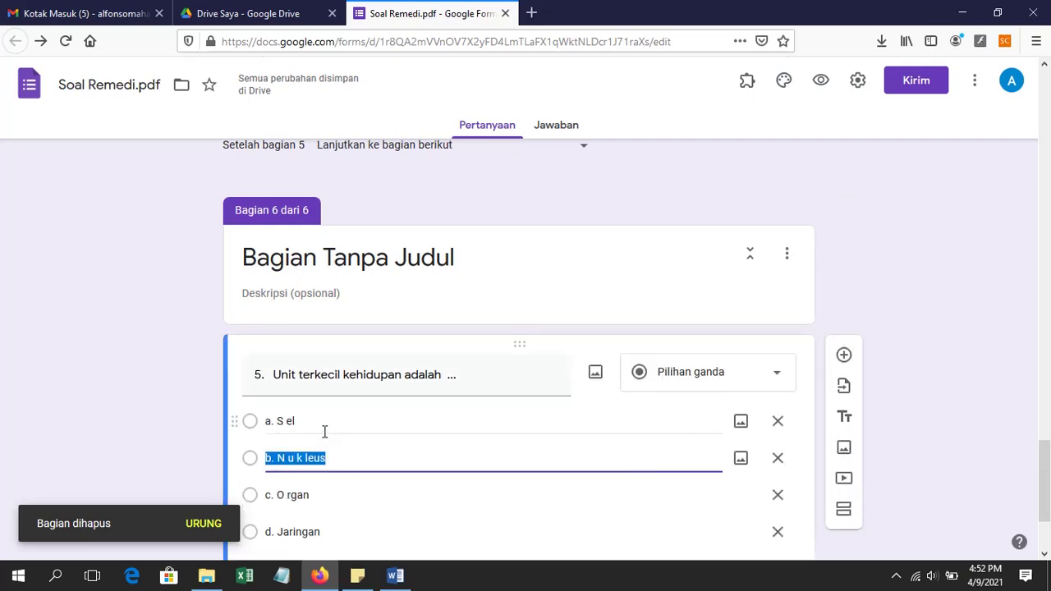
left_click(842, 510)
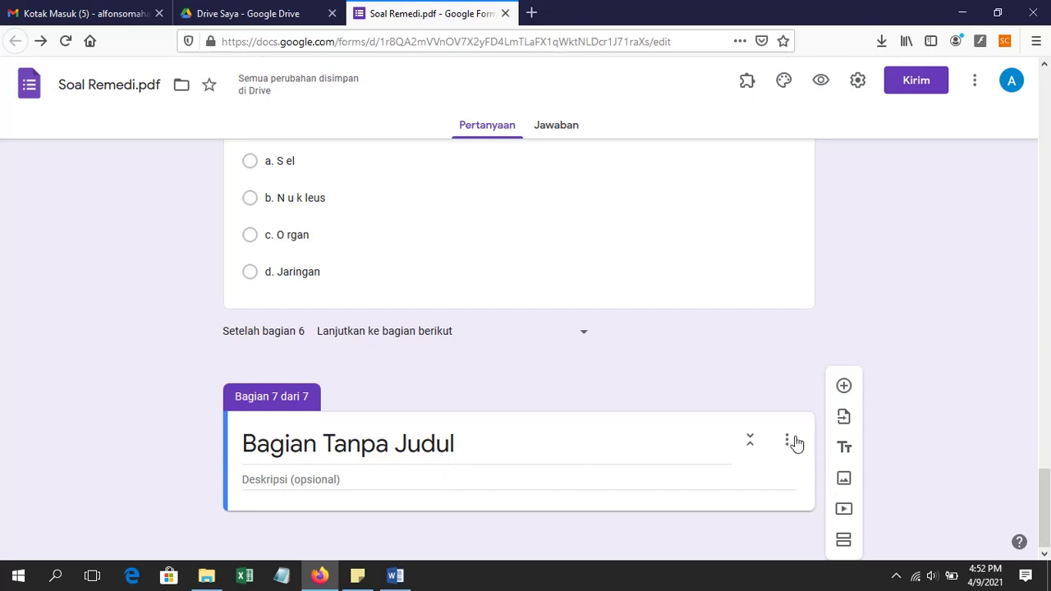
Step: Add question 6 '6. Cabang biologi yang mepmpelajari sel dinamakan ..' with options sitologi, geneti, morfologi, histolog
left_click(848, 398)
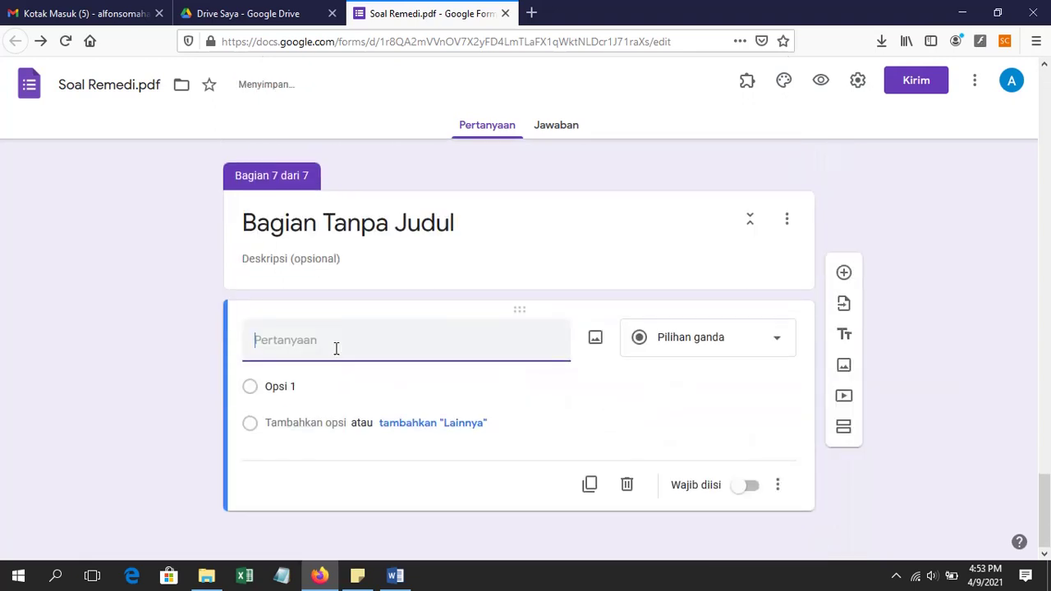
type("6")
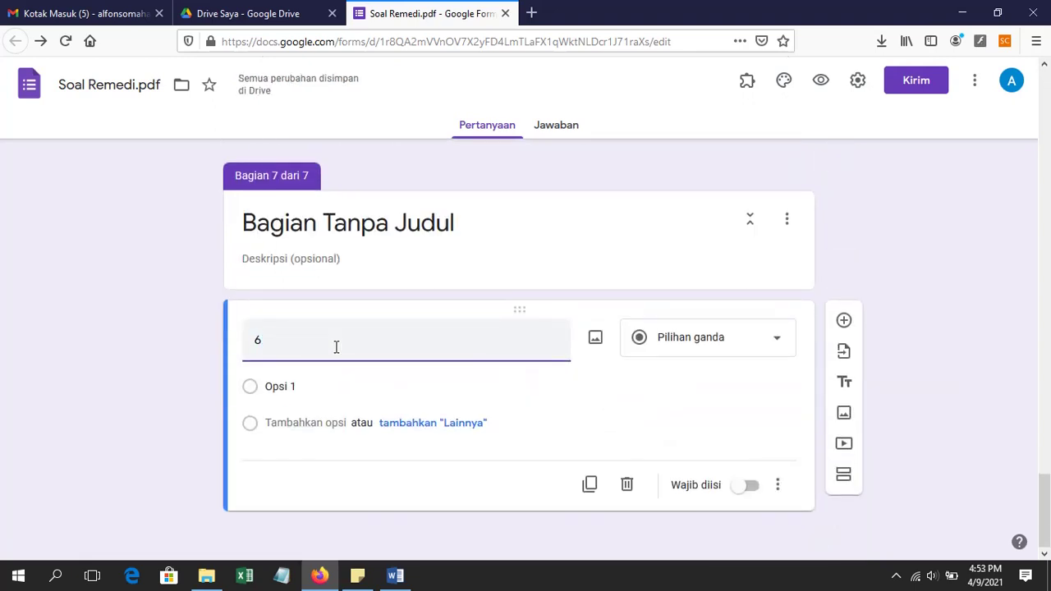
type(". ")
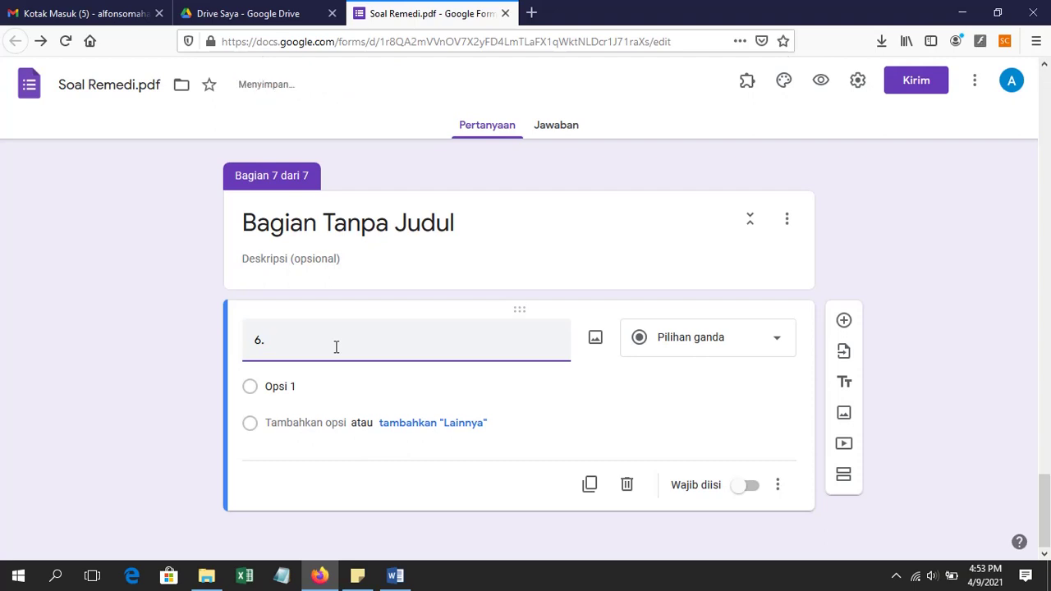
type("Cabang b")
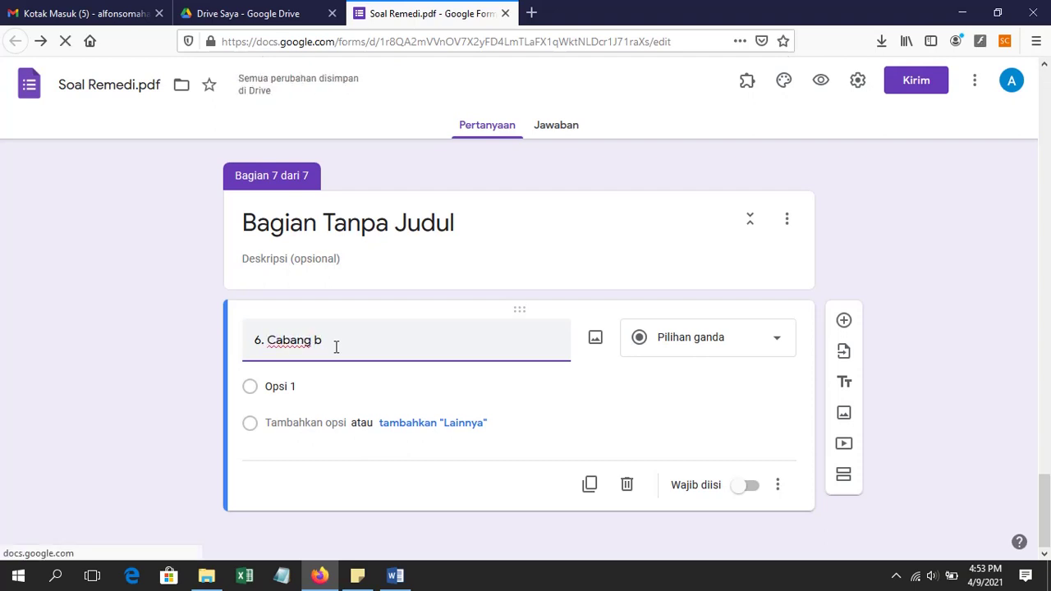
type("iologi yang")
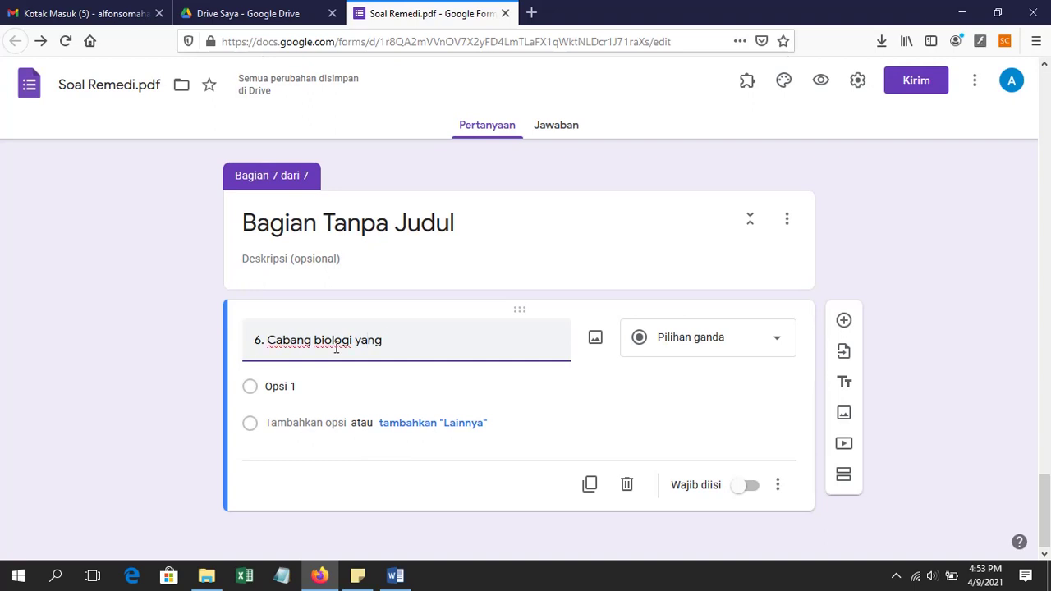
type(" mepmpel")
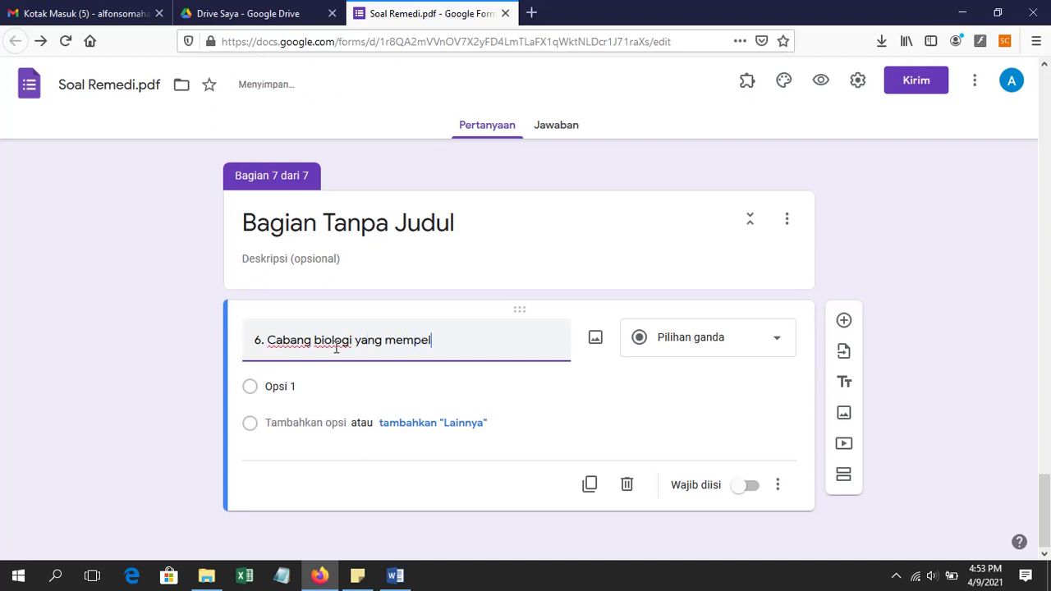
type("ajari sel dinamakan")
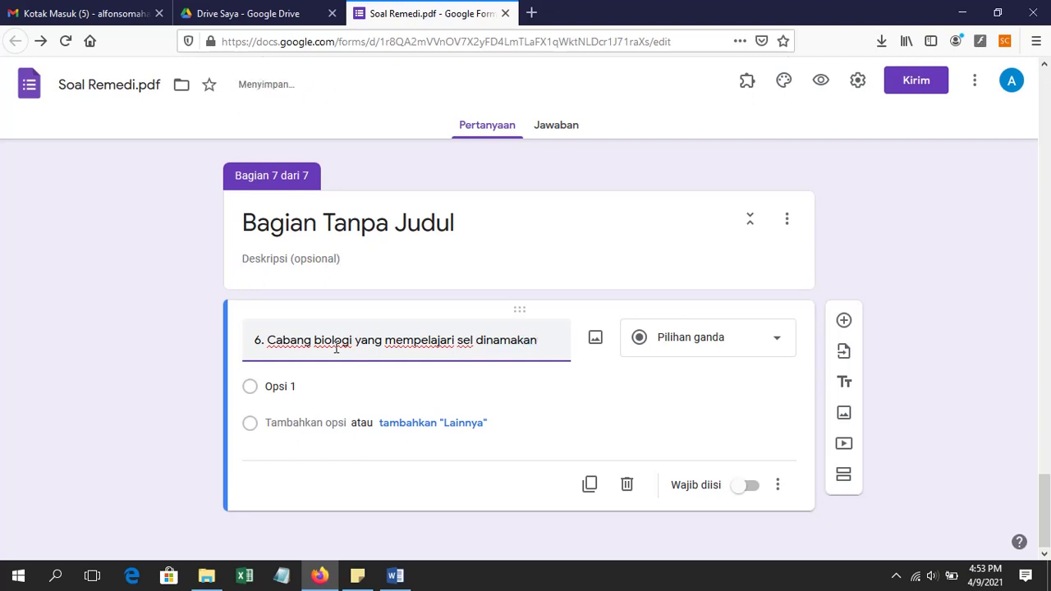
type(" ....")
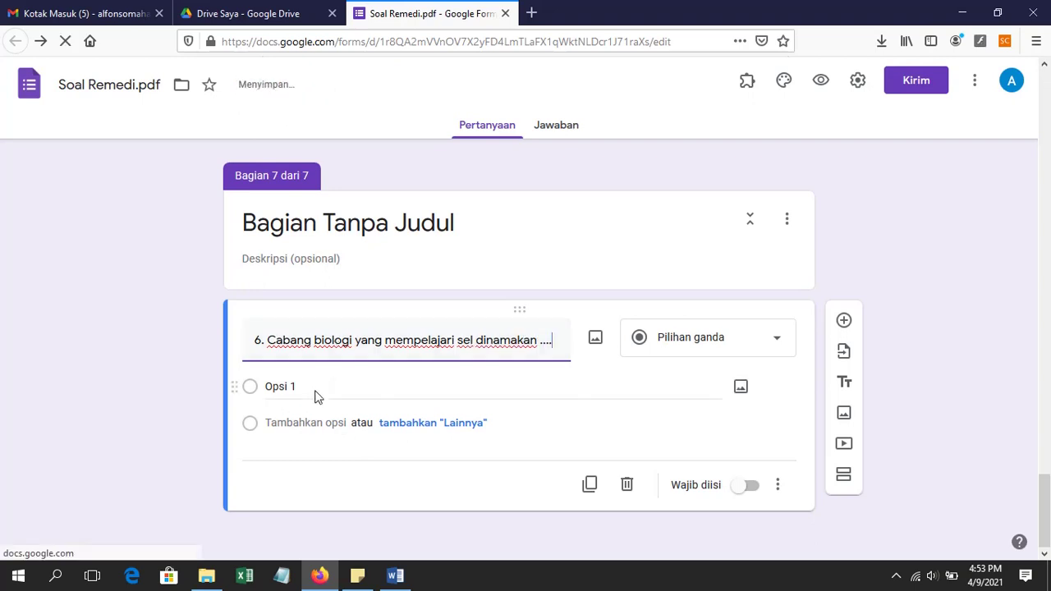
left_click(316, 390)
type("a. sitologi")
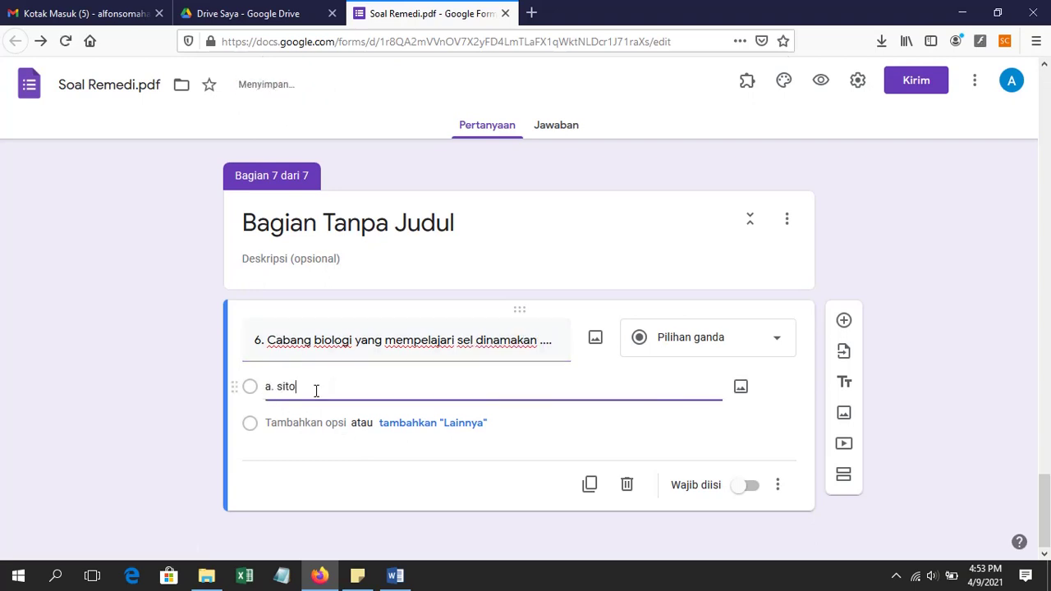
left_click(307, 423)
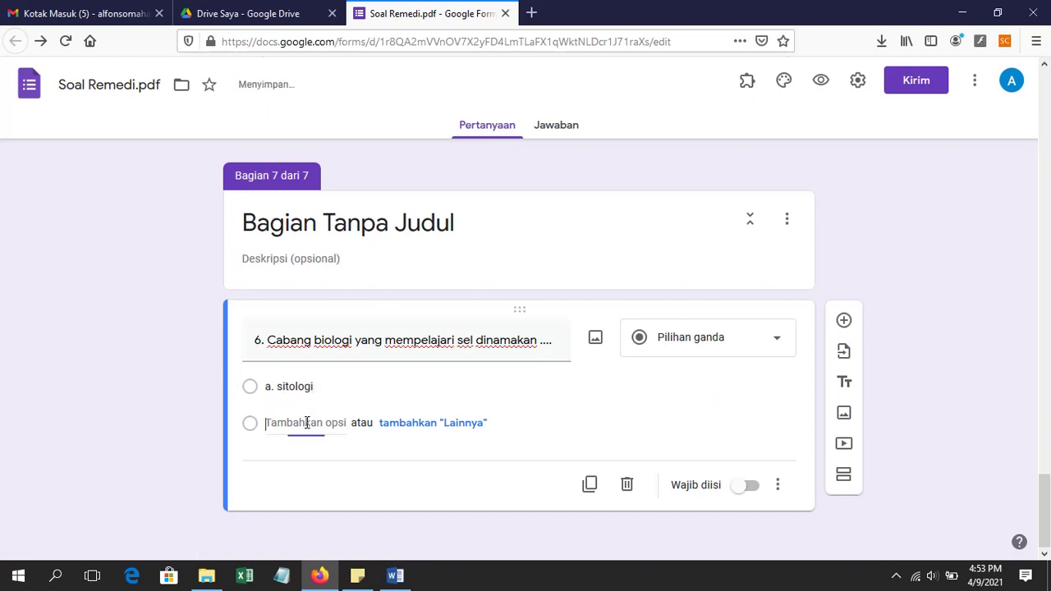
type("b. genetika")
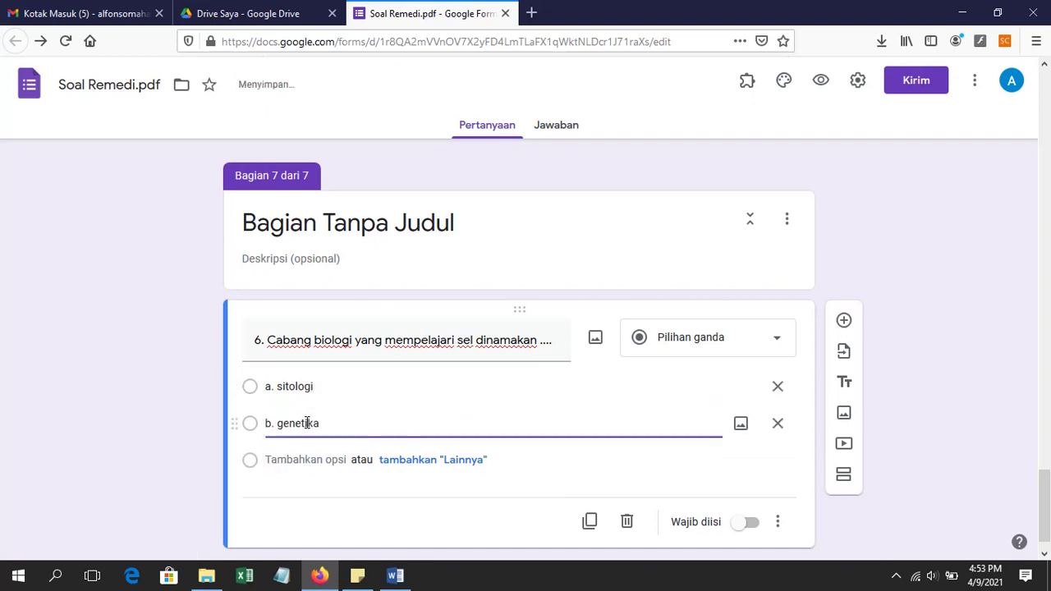
left_click(304, 460)
type("c.")
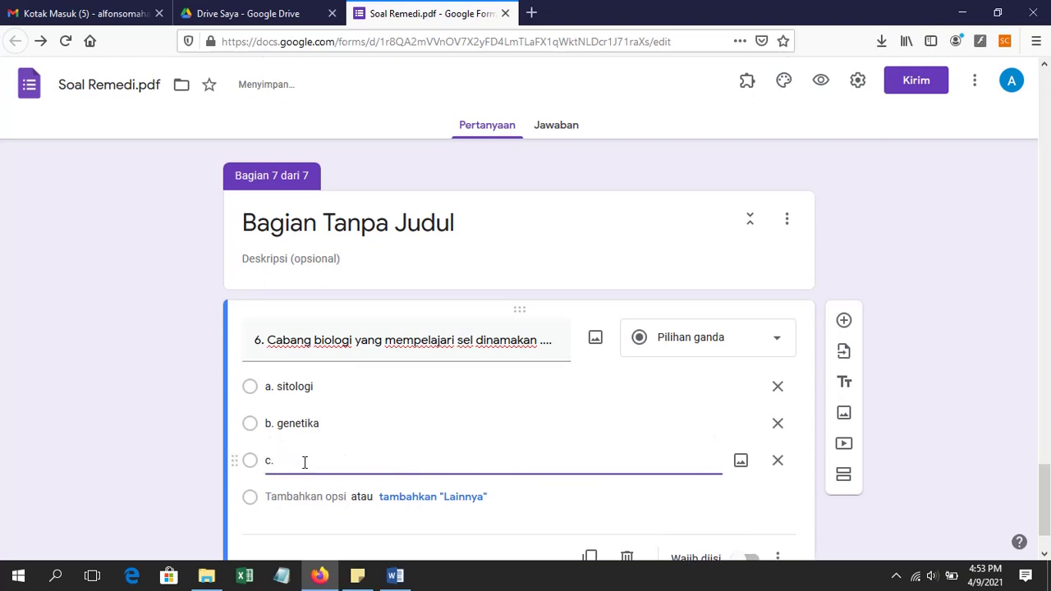
type(" morfologi")
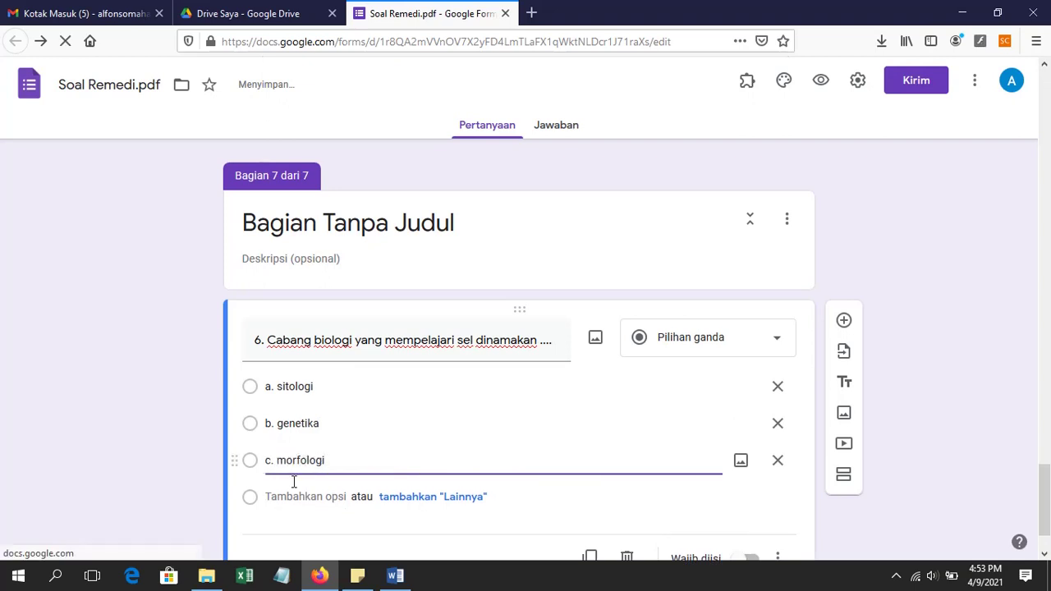
left_click(293, 497)
type("d. hi")
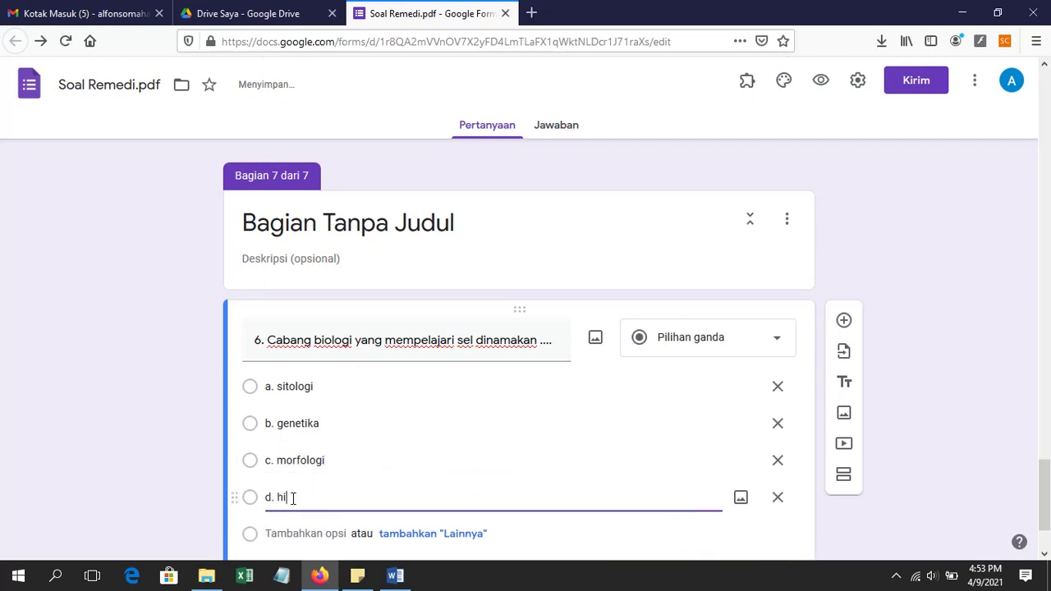
type("stologi")
Step: Turn on Wajib diisi for question 6
scroll(610, 284, "down", 2)
scroll(505, 284, "up", 4)
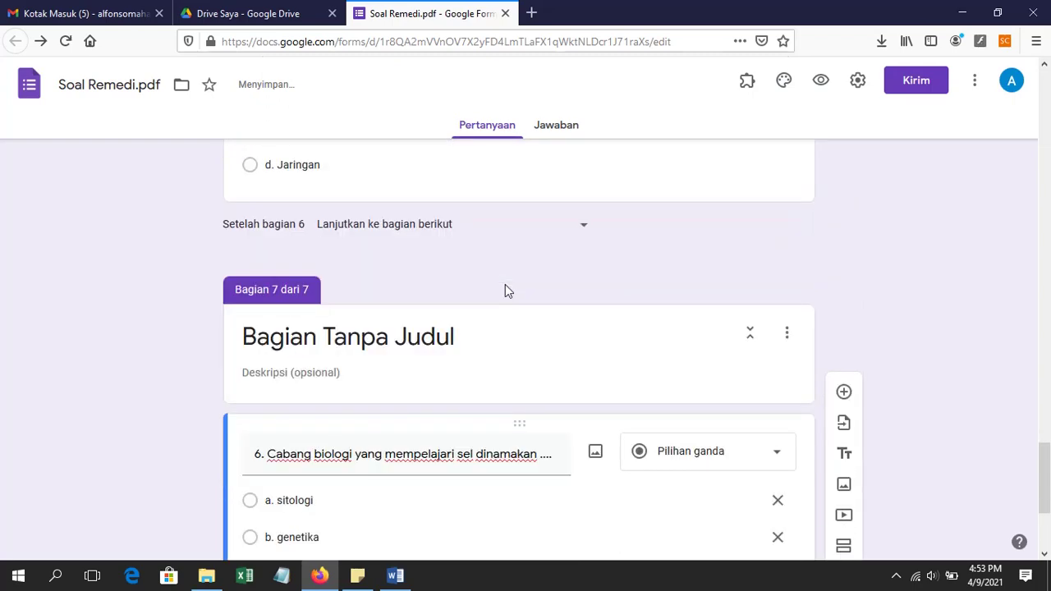
scroll(505, 284, "down", 3)
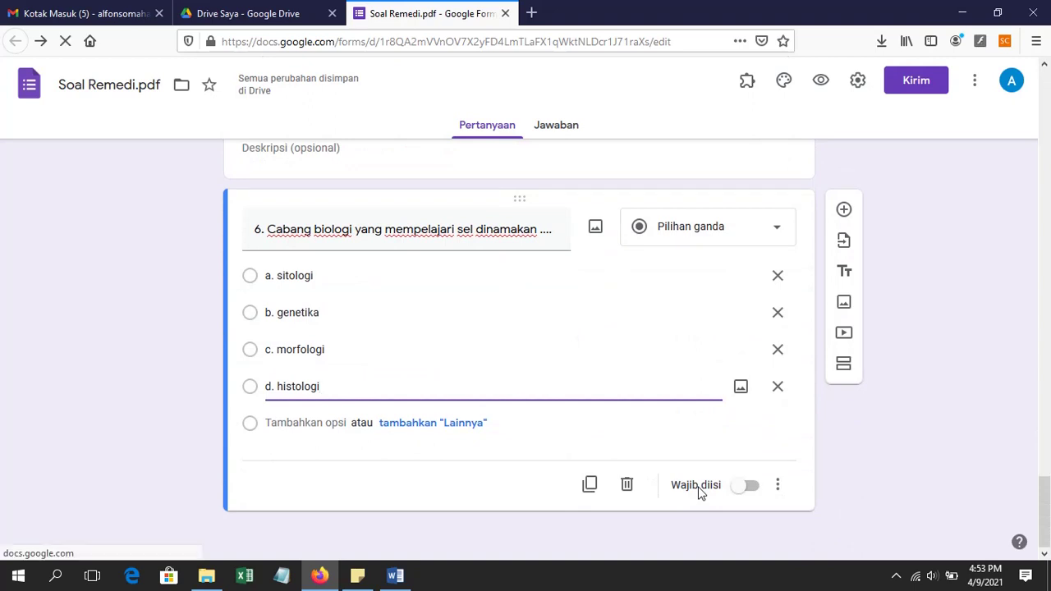
left_click(752, 487)
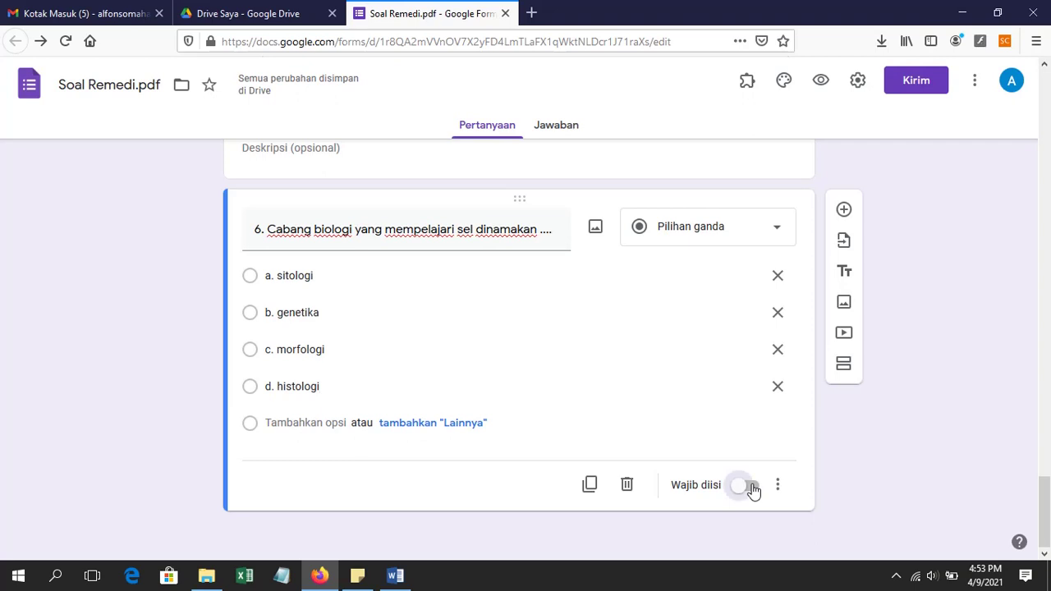
Step: Turn on Wajib diisi for question 5, then scroll back to the top of the form
scroll(706, 472, "up", 4)
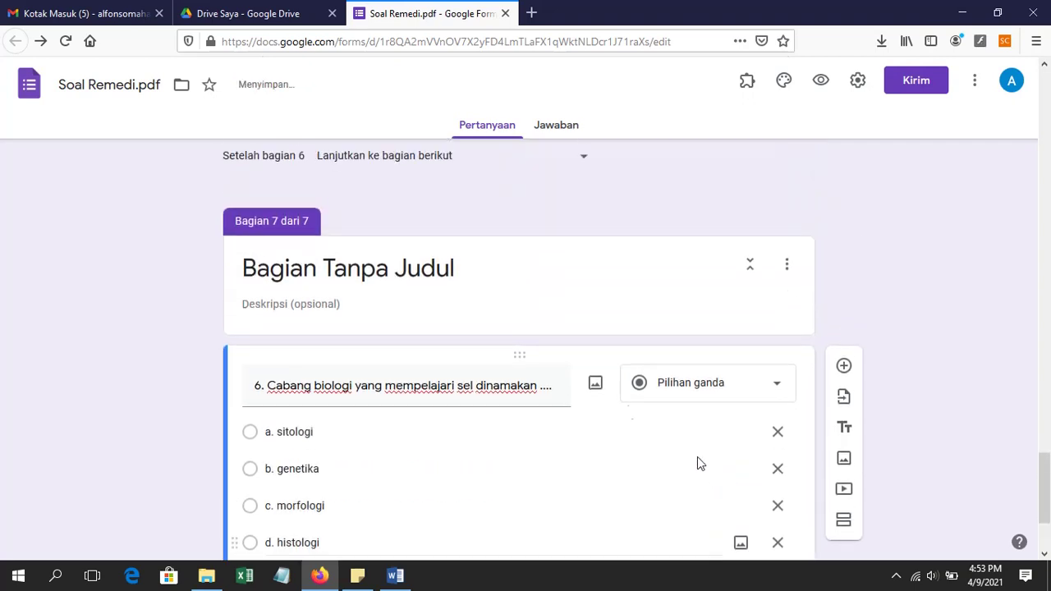
left_click(584, 259)
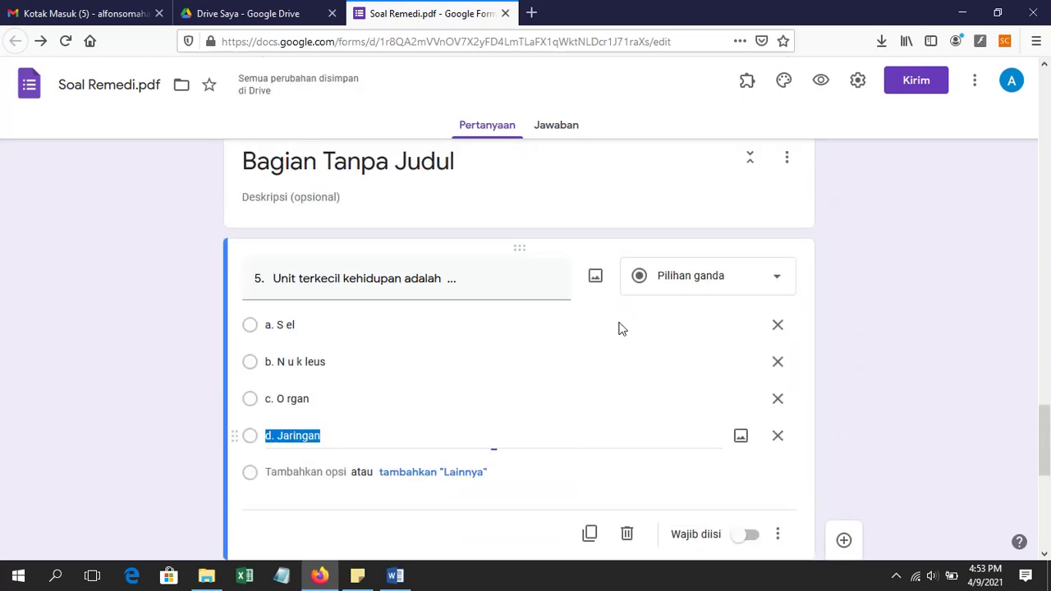
left_click(751, 536)
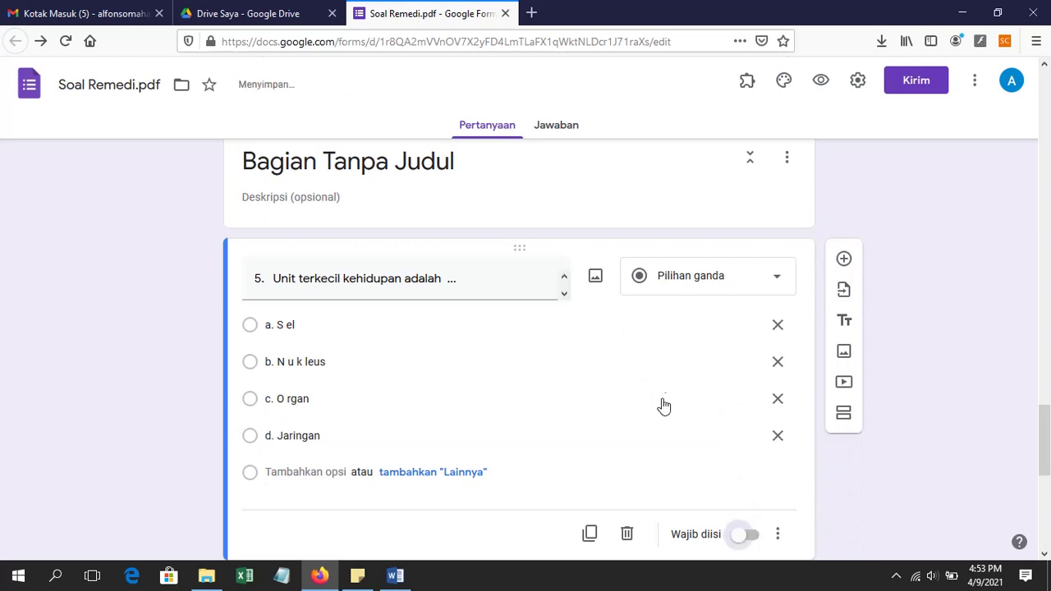
scroll(654, 394, "up", 8)
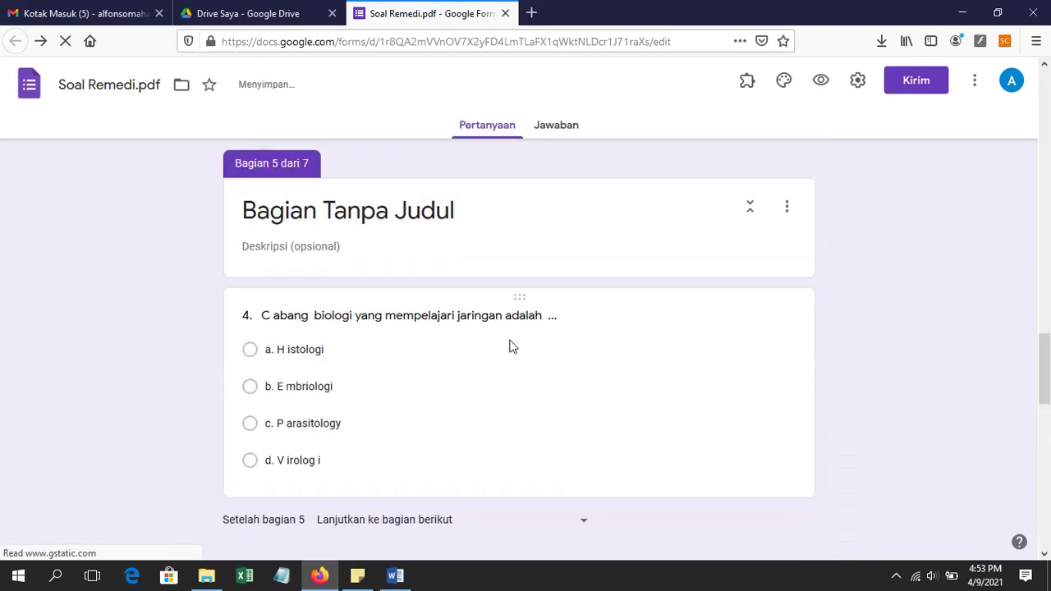
left_click(503, 382)
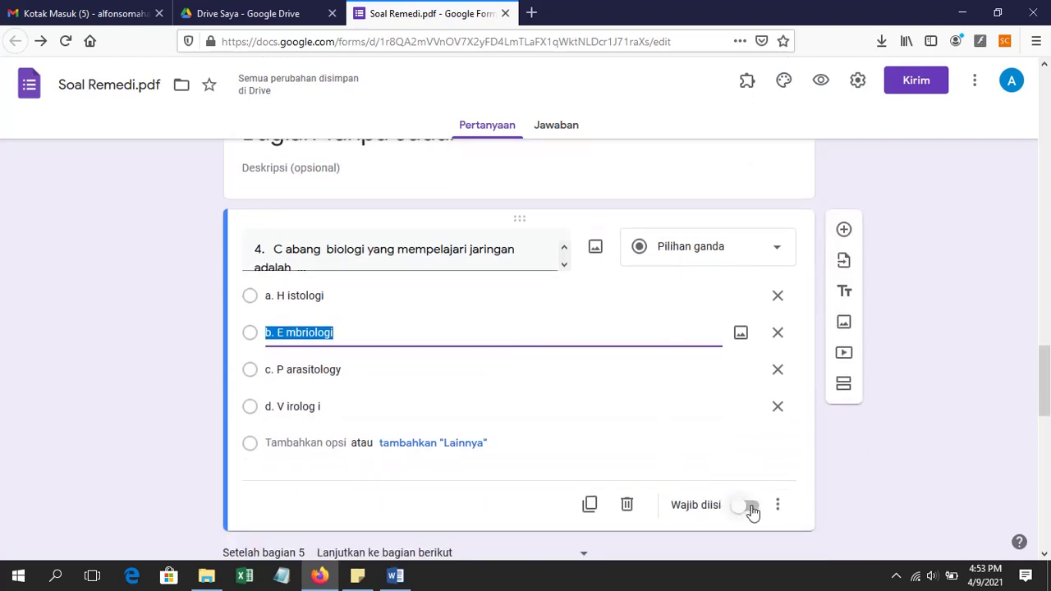
scroll(518, 398, "up", 5)
scroll(518, 401, "up", 2)
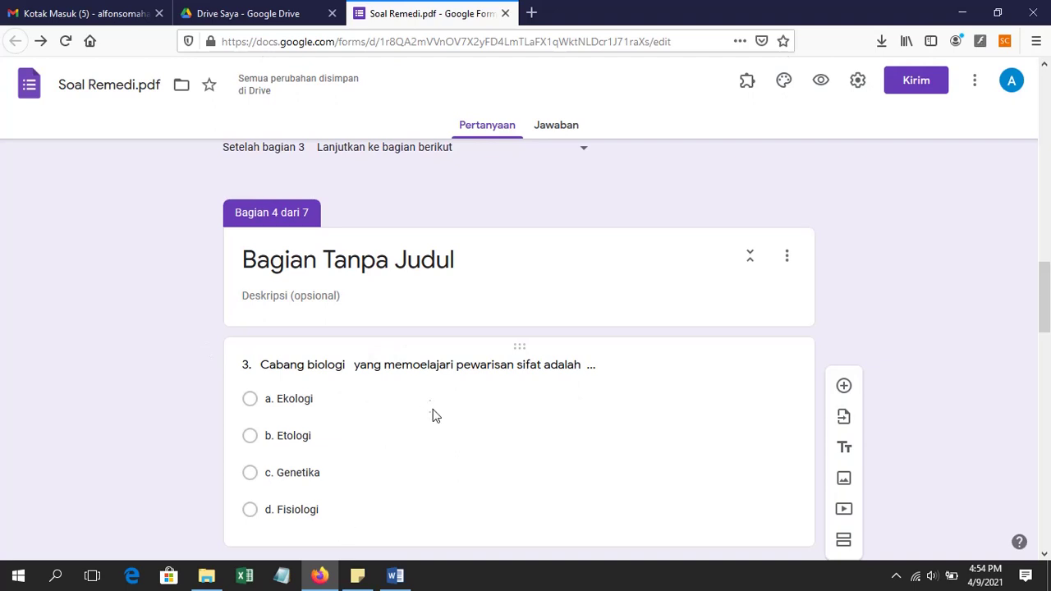
scroll(426, 328, "up", 6)
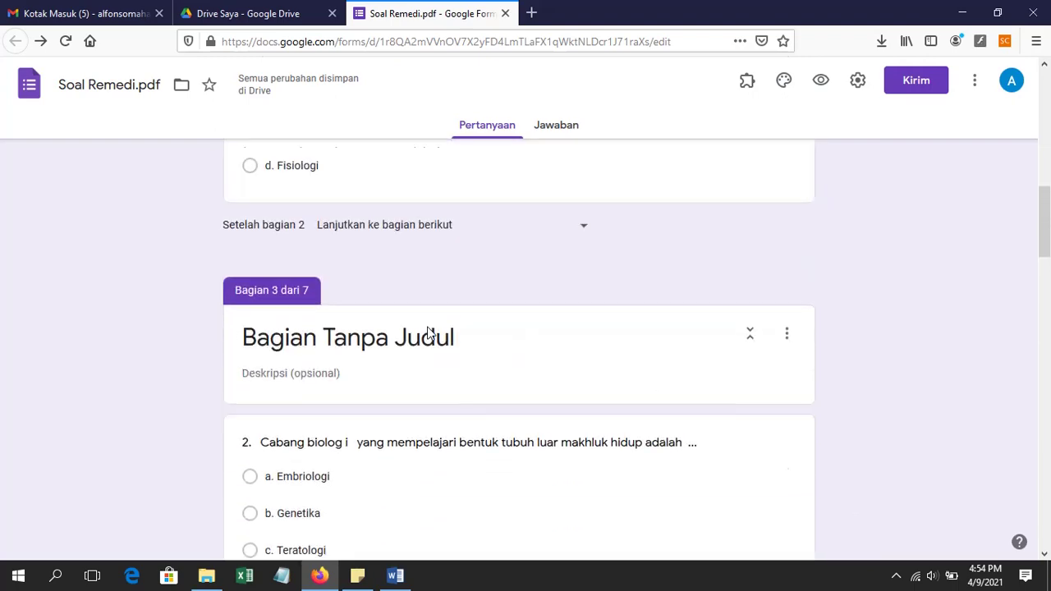
scroll(426, 332, "up", 10)
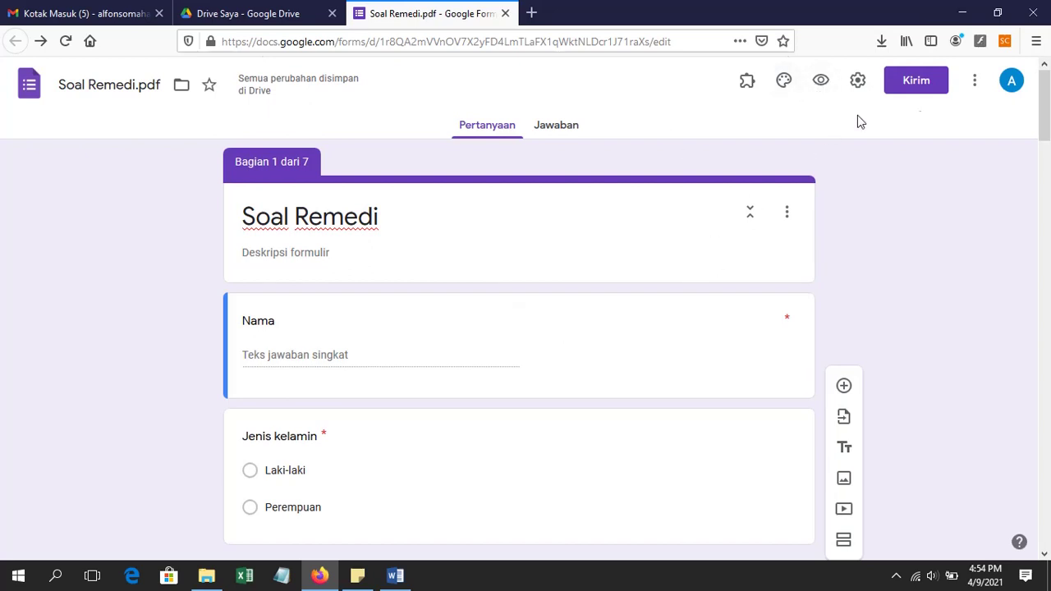
Step: In Kirim's link tab, tick Perpendek URL, copy the short link, and close the dialog
left_click(927, 85)
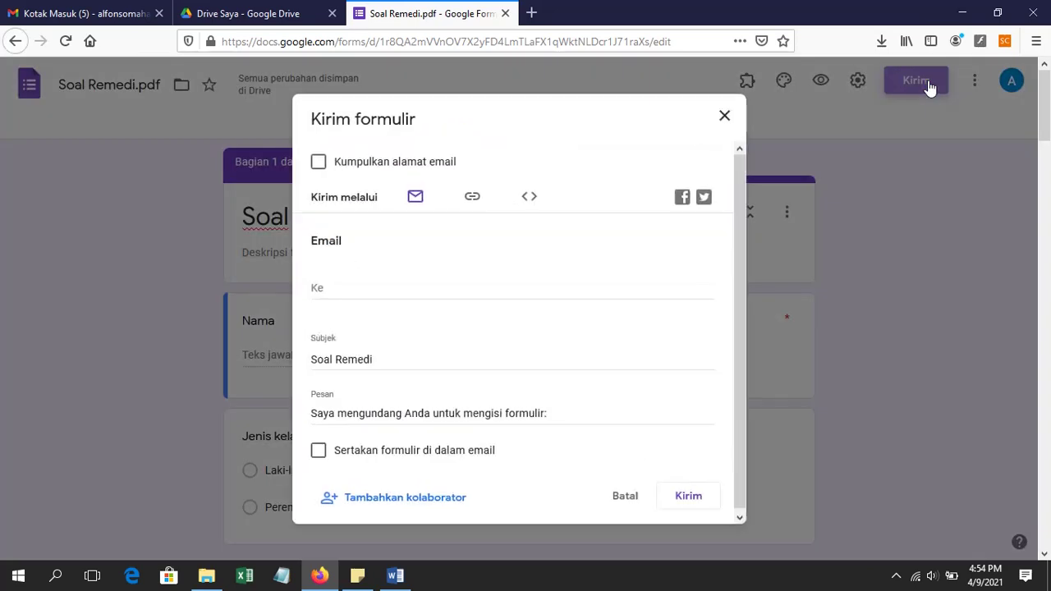
left_click(474, 198)
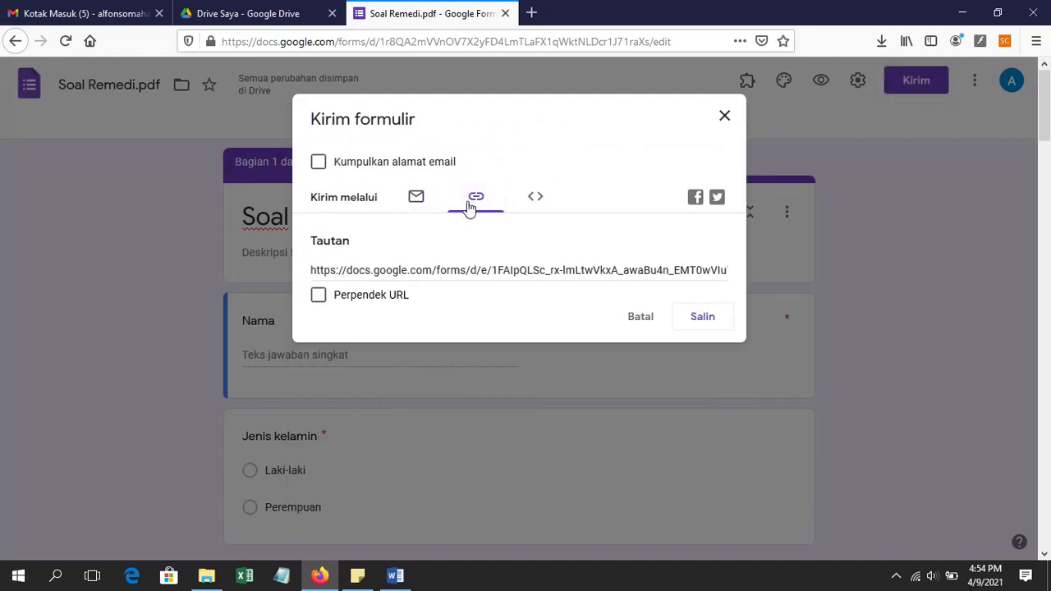
left_click(317, 297)
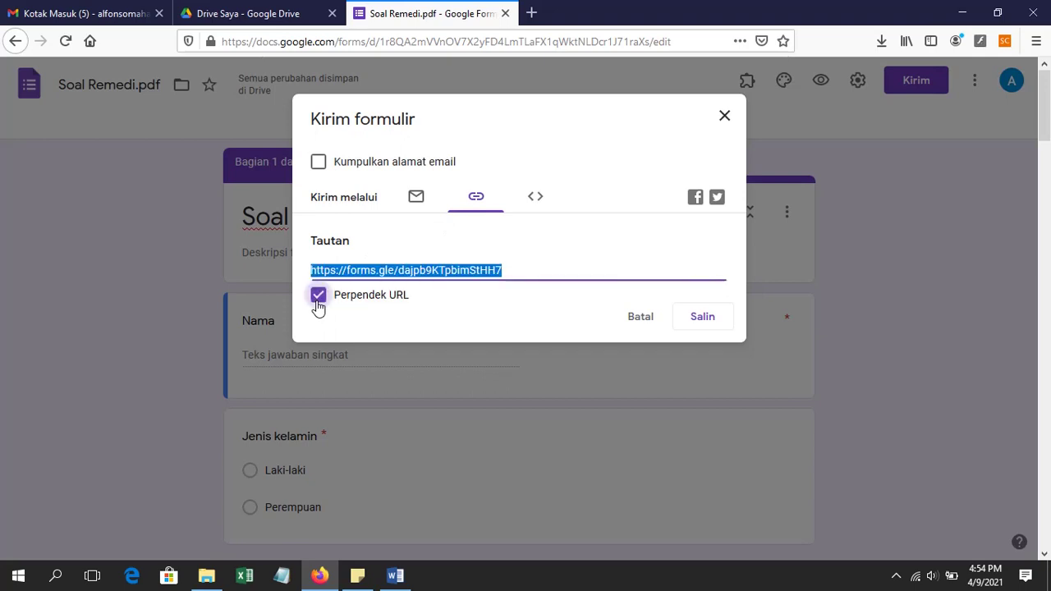
left_click(699, 317)
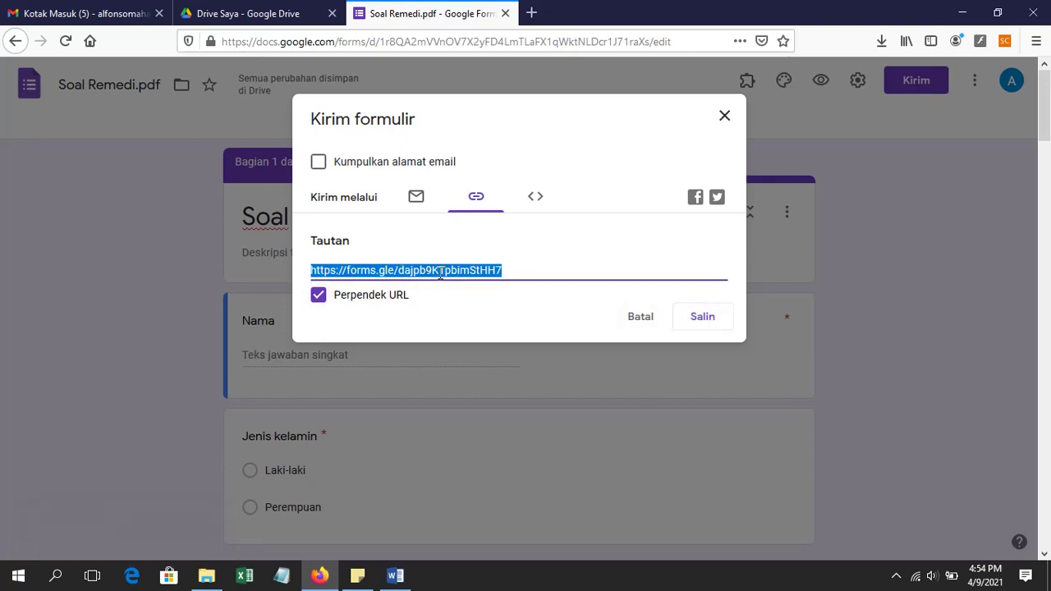
left_click(724, 116)
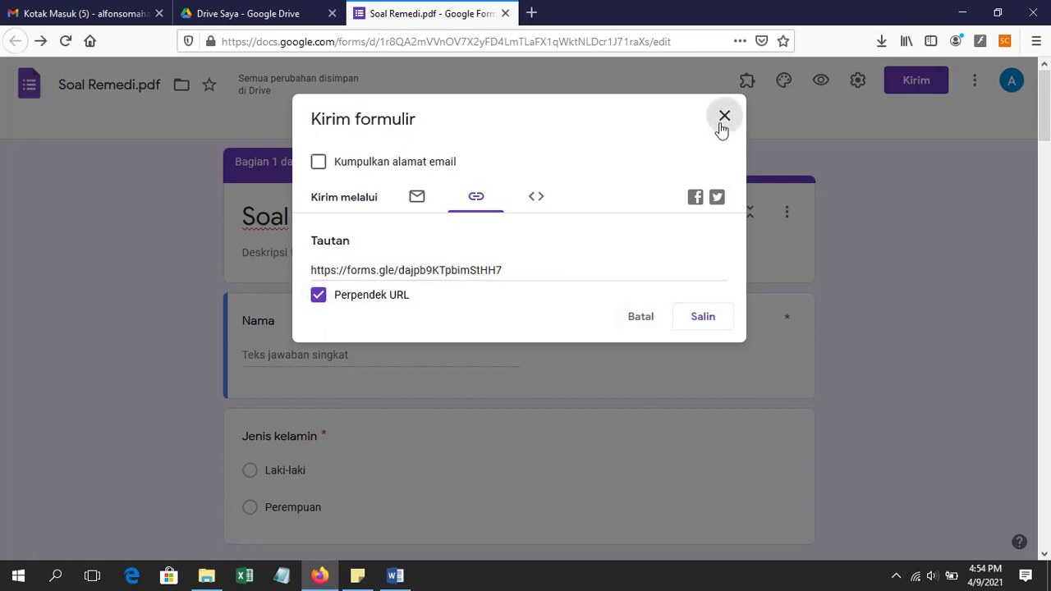
Step: Paste the copied short link into a new Firefox tab and load it
left_click(534, 12)
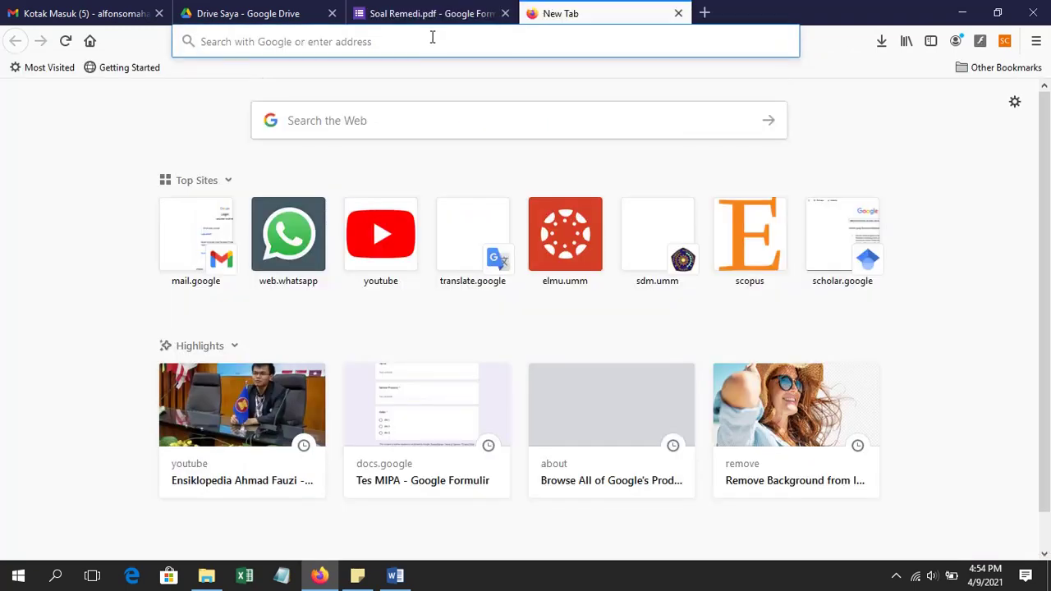
type("https://forms.gle/dajpb9KTpbimStHH7")
key("Return")
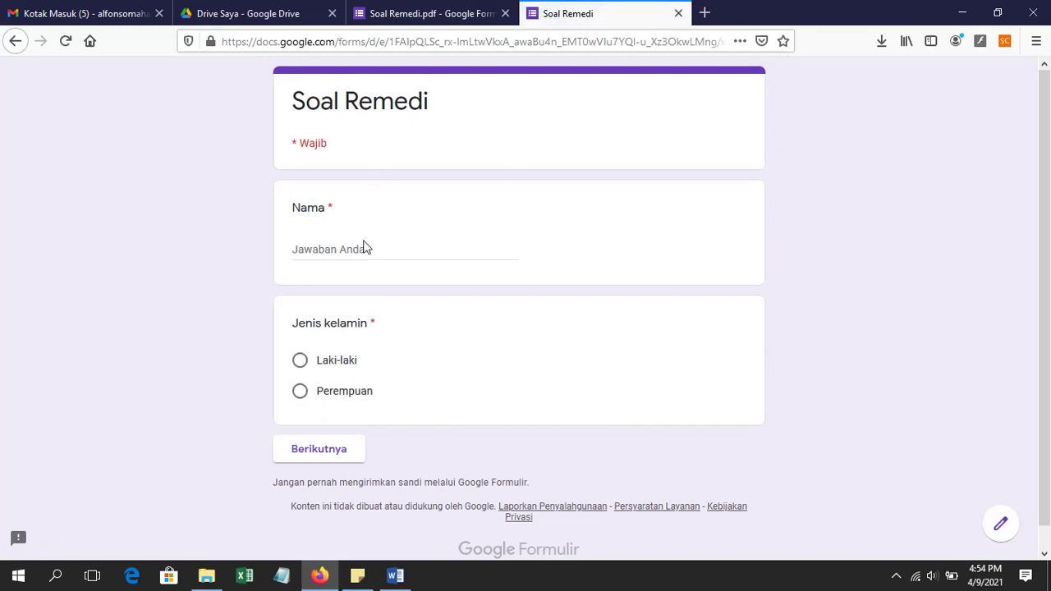
Step: Enter the respondent's name, choose Laki-laki for Jenis kelamin, and continue to question 1
left_click(357, 252)
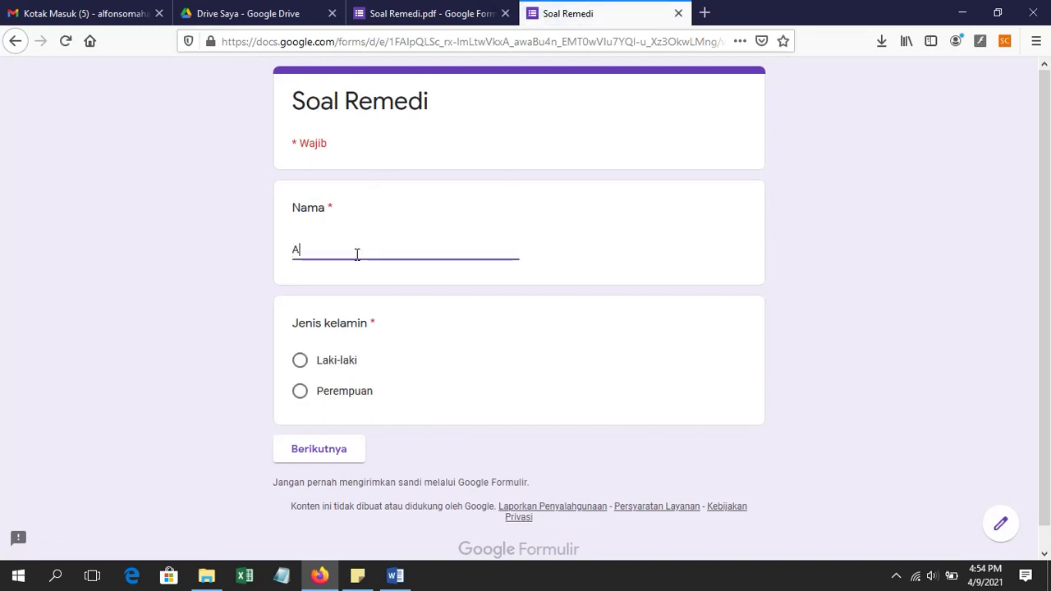
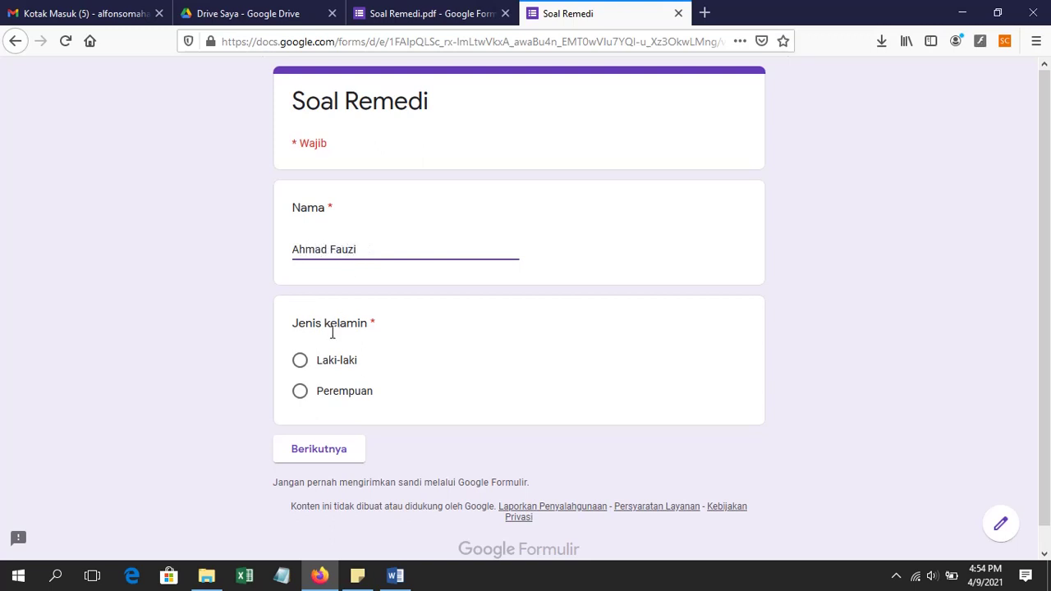
left_click(301, 361)
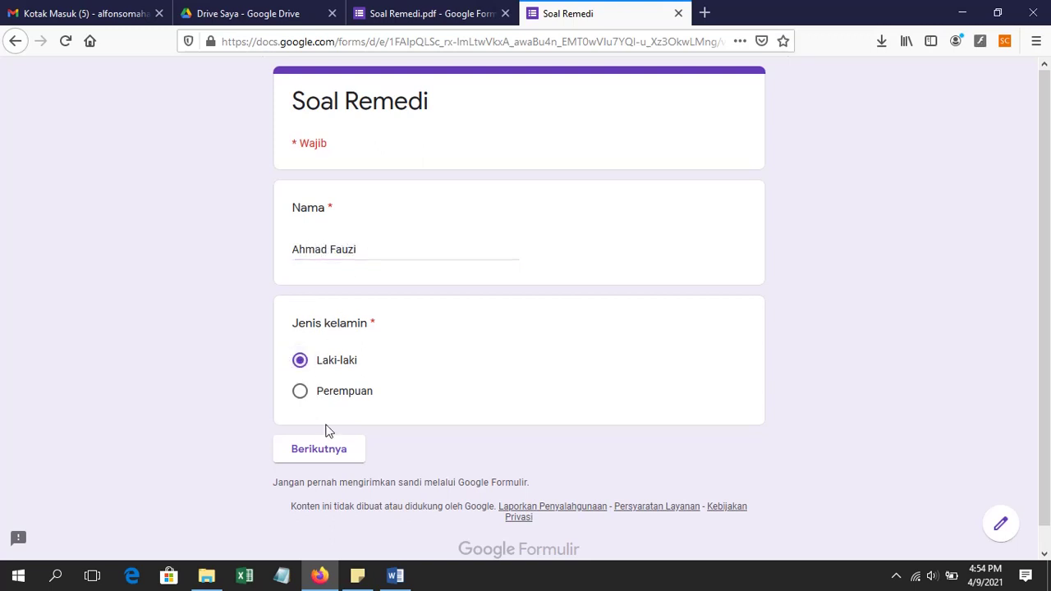
left_click(332, 458)
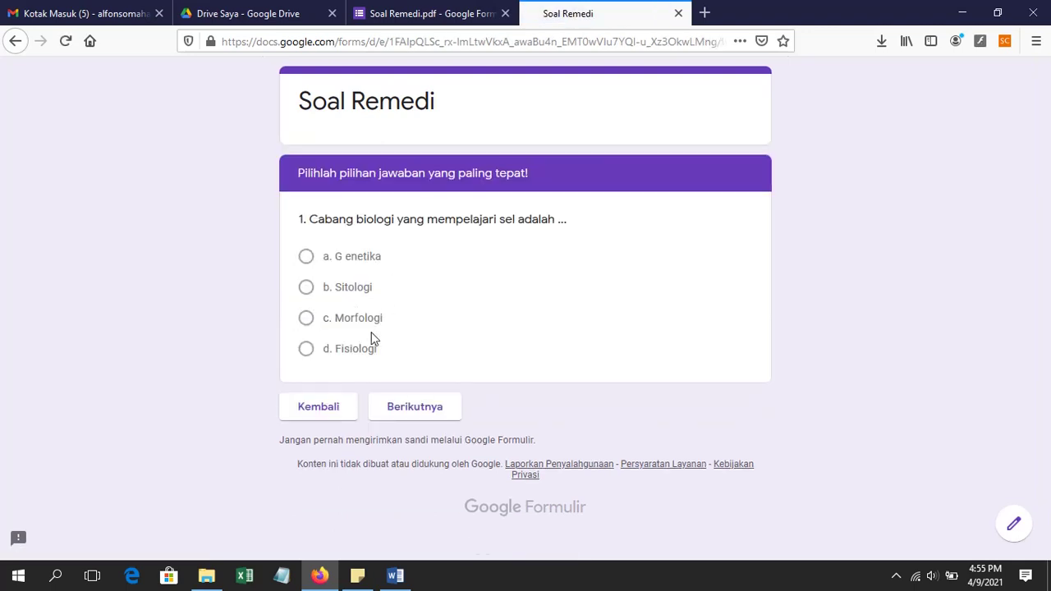
Step: Answer questions 1–4 with c. Morfologi, a. Embriologi, b. Etologi and option b
left_click(310, 320)
left_click(425, 440)
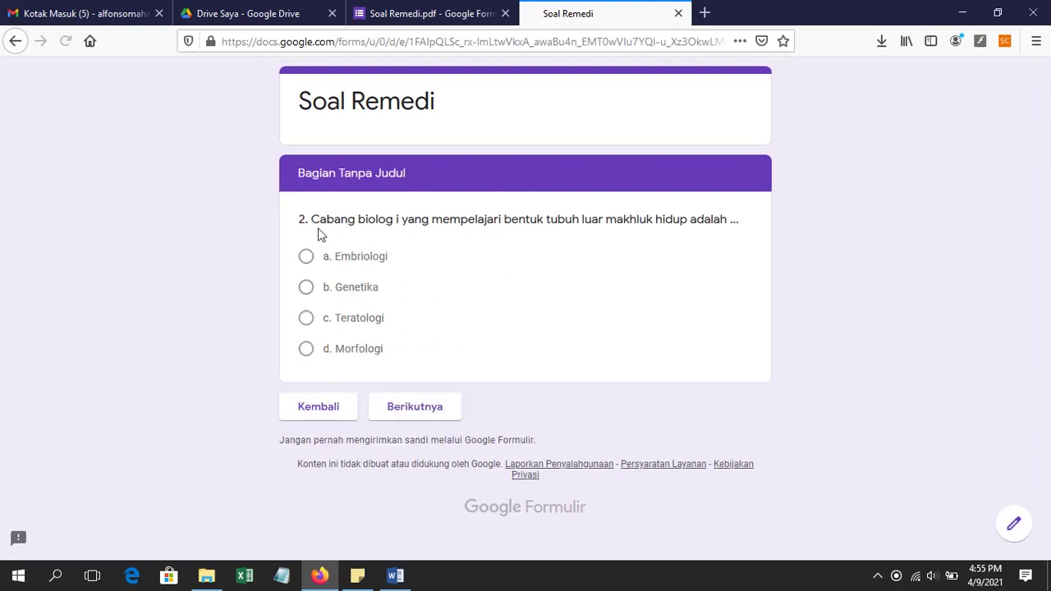
left_click(306, 256)
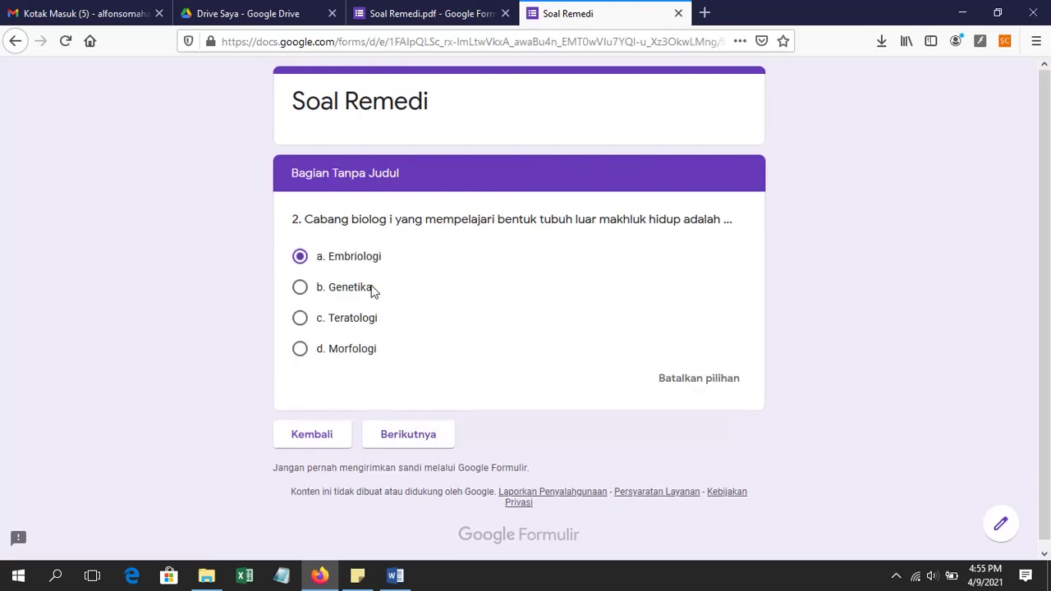
left_click(404, 439)
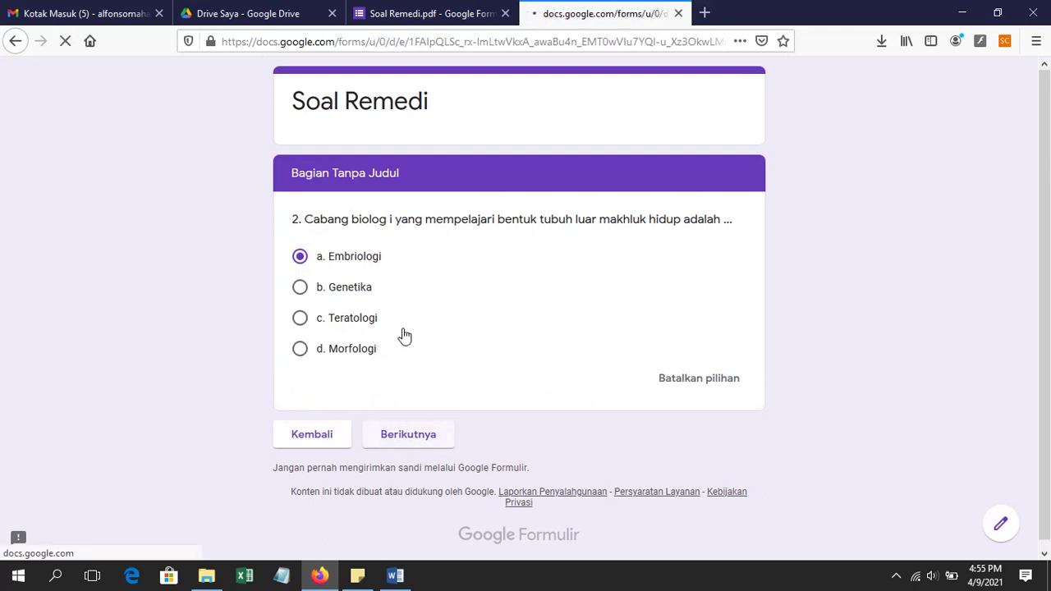
left_click(308, 289)
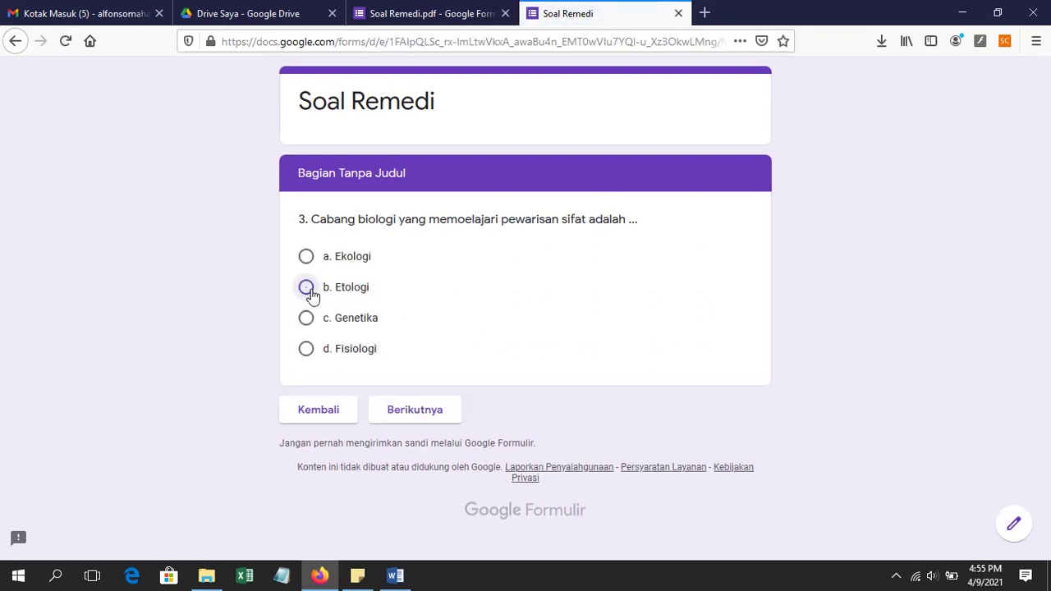
left_click(420, 438)
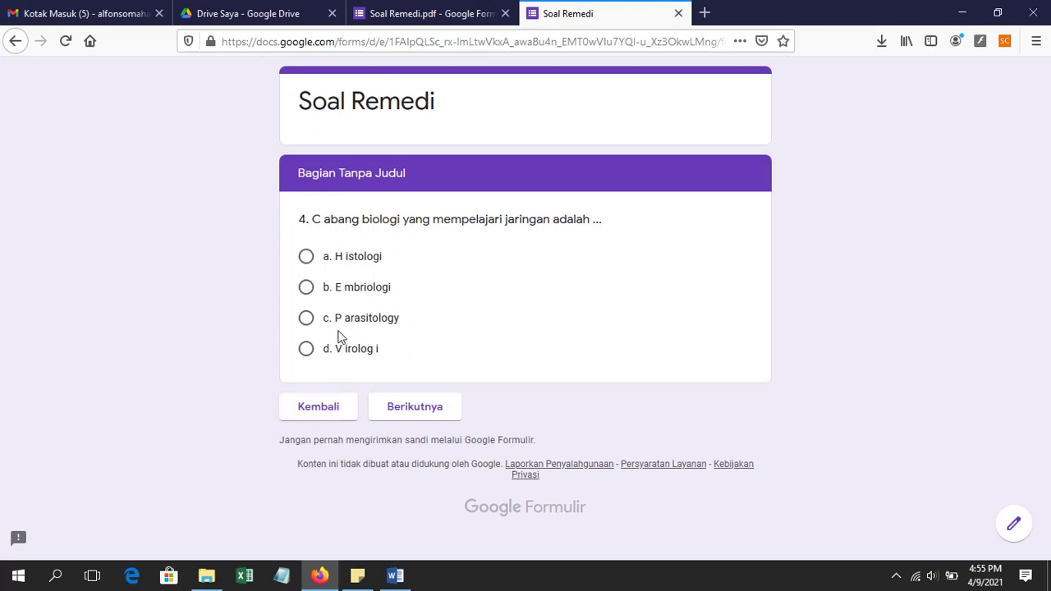
left_click(306, 289)
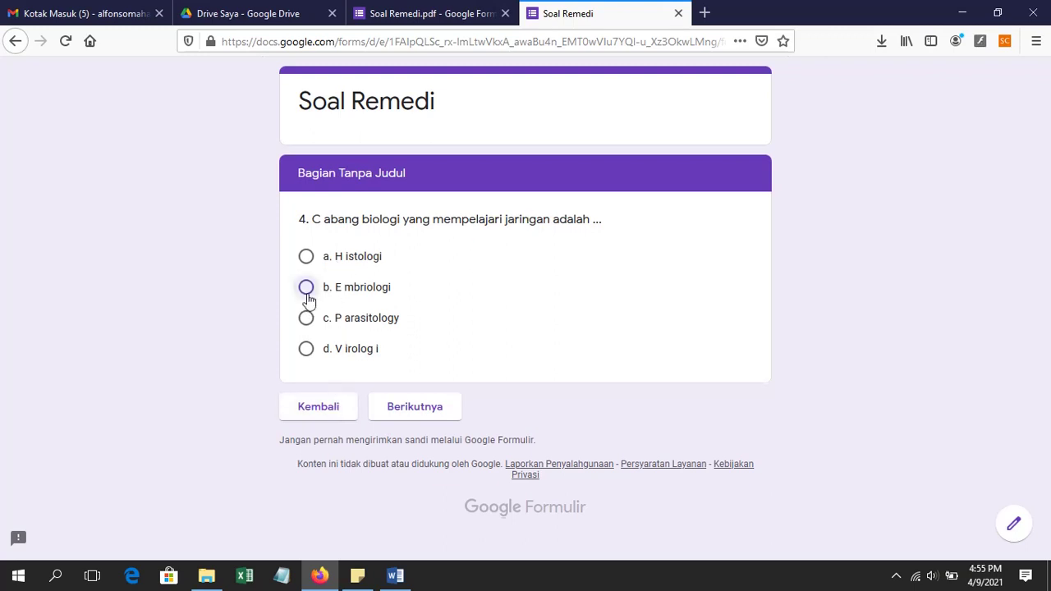
left_click(397, 436)
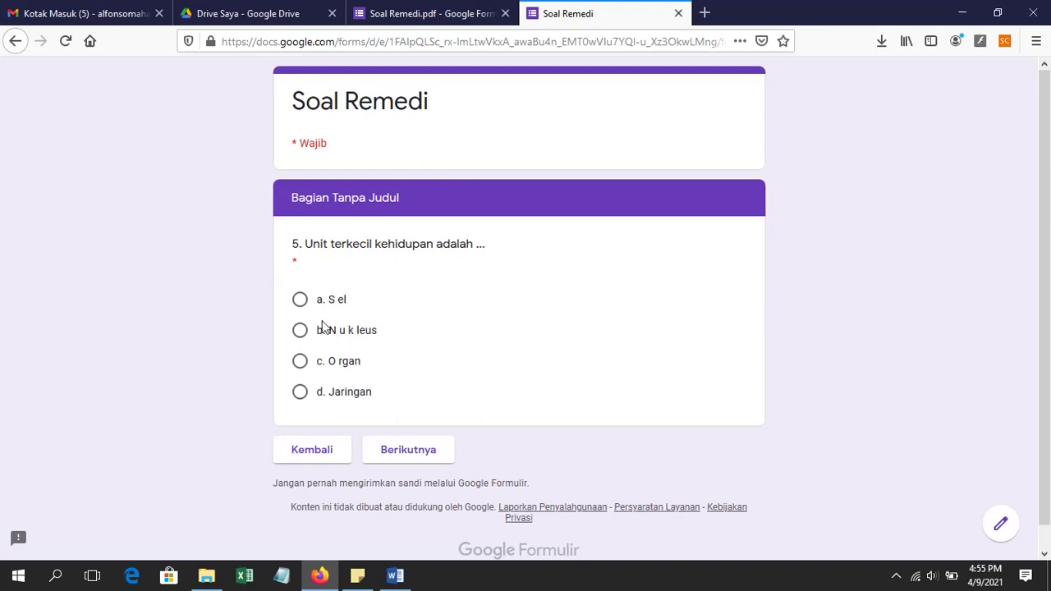
Step: Check that question 5 blocks skipping unanswered, clearing question 4's answer along the way
left_click(394, 453)
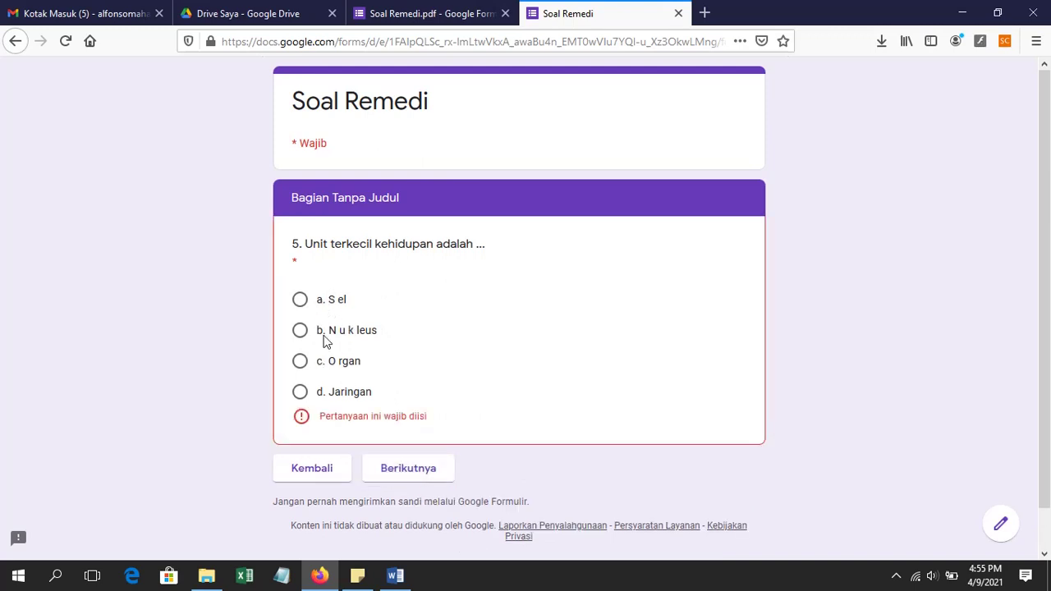
left_click(317, 464)
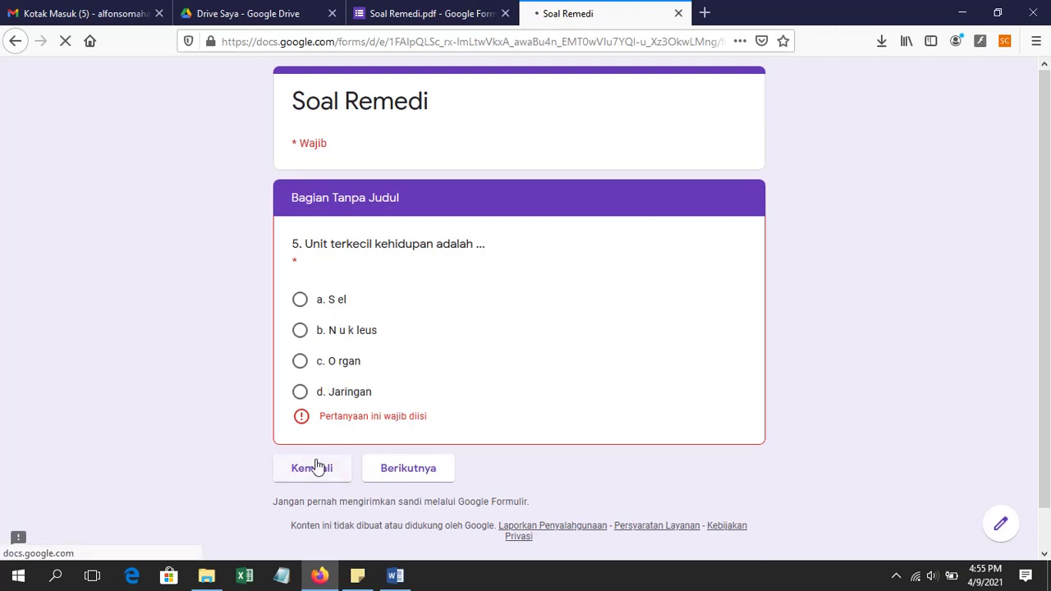
left_click(339, 287)
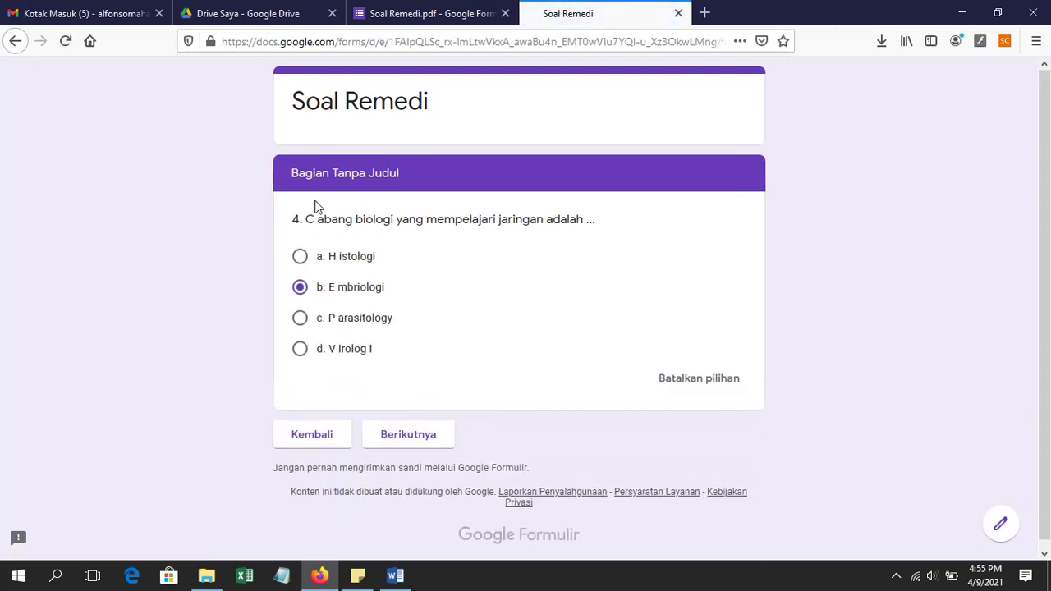
left_click(301, 293)
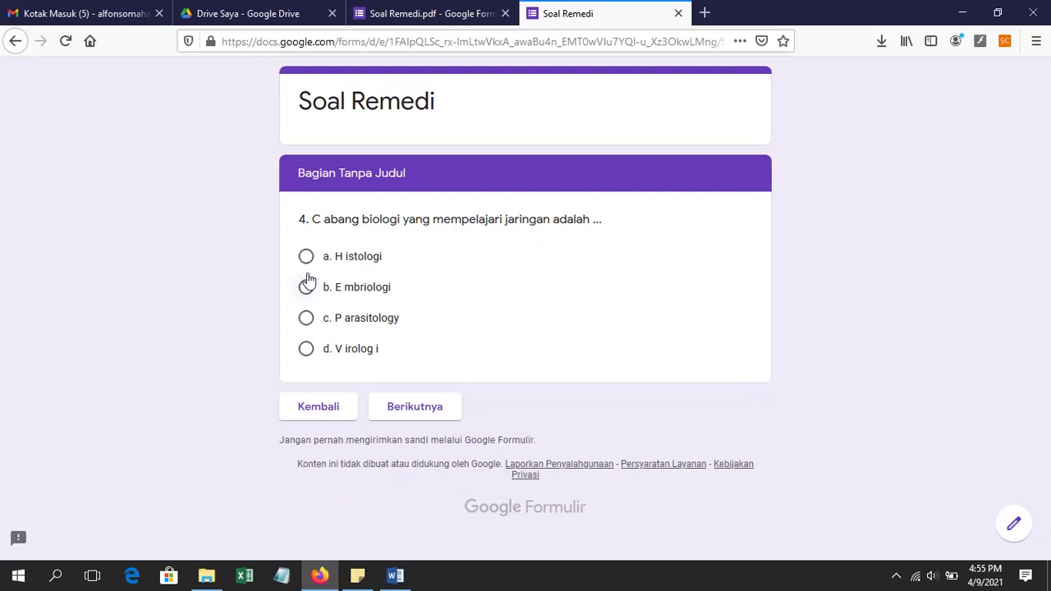
left_click(404, 410)
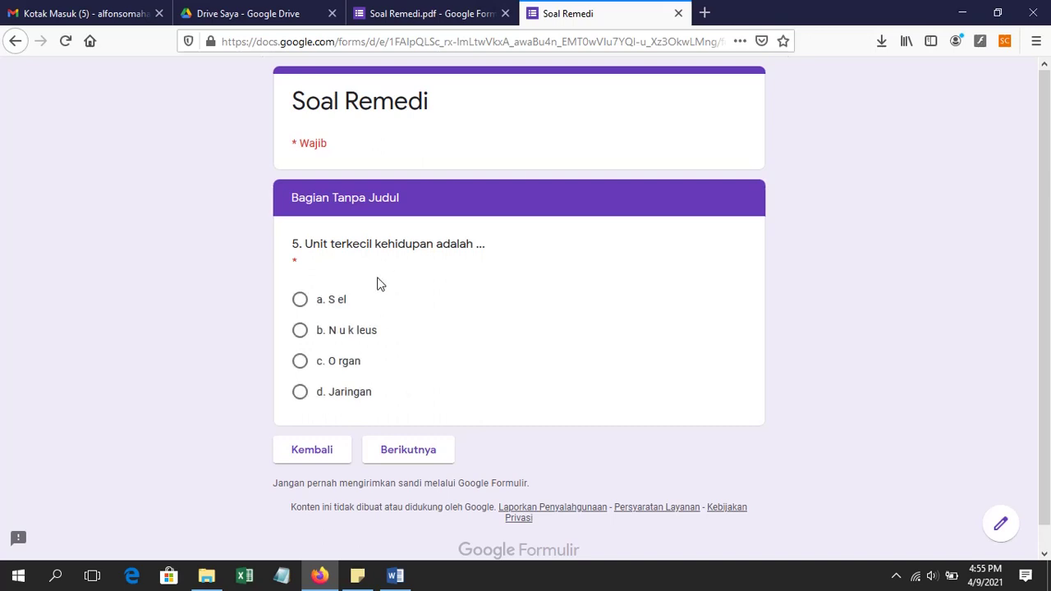
left_click(403, 447)
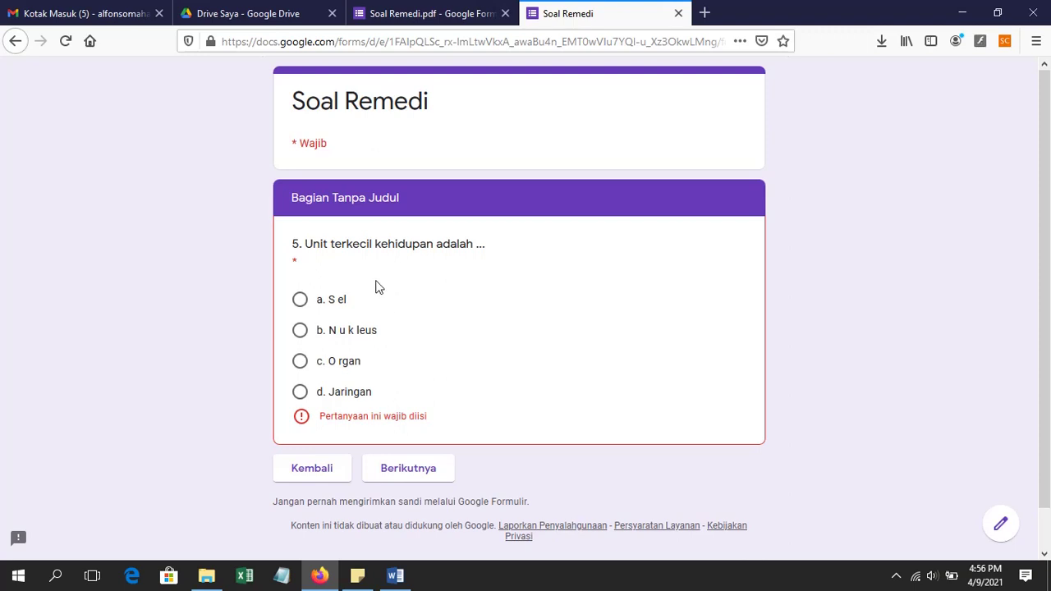
Step: Answer question 5 with b. Nukleus and question 6 with b. genetika, then submit
left_click(300, 340)
left_click(374, 450)
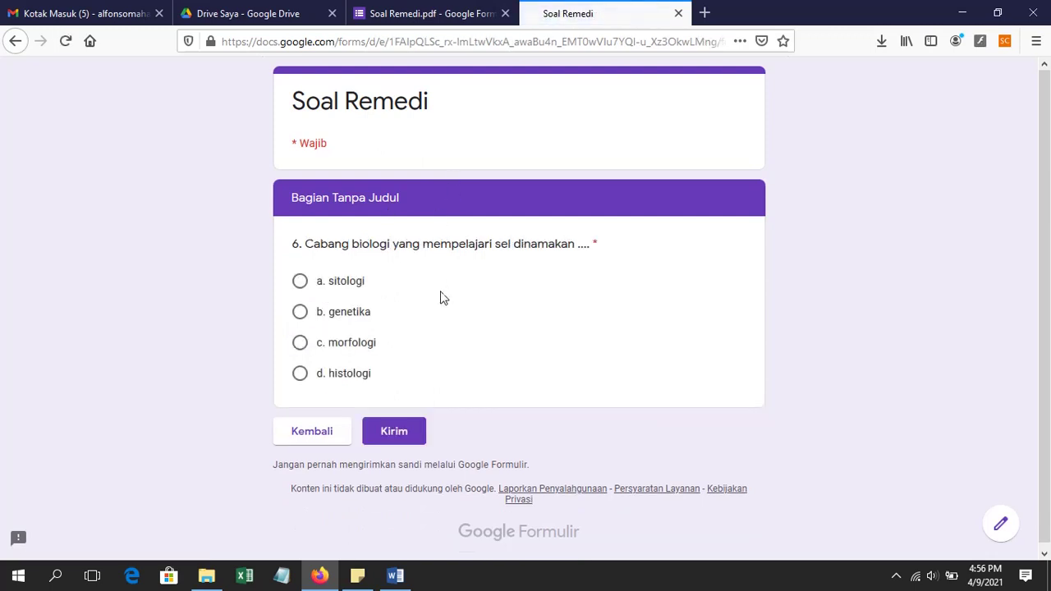
left_click(300, 313)
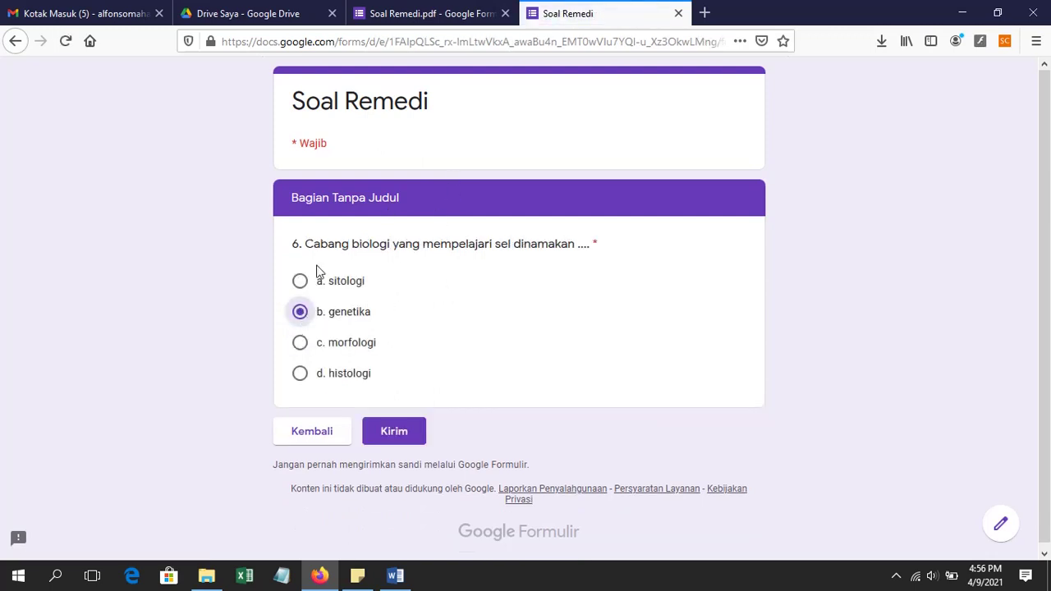
left_click(408, 434)
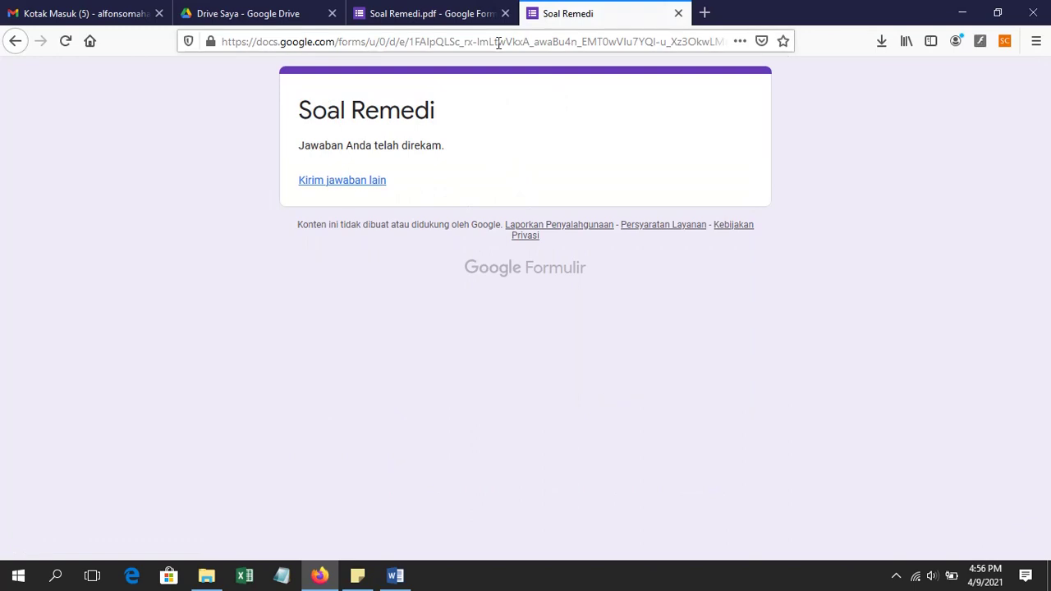
Step: Close the live Soal Remedi tab and review the Jawaban summary showing 1 response
left_click(678, 13)
left_click(561, 130)
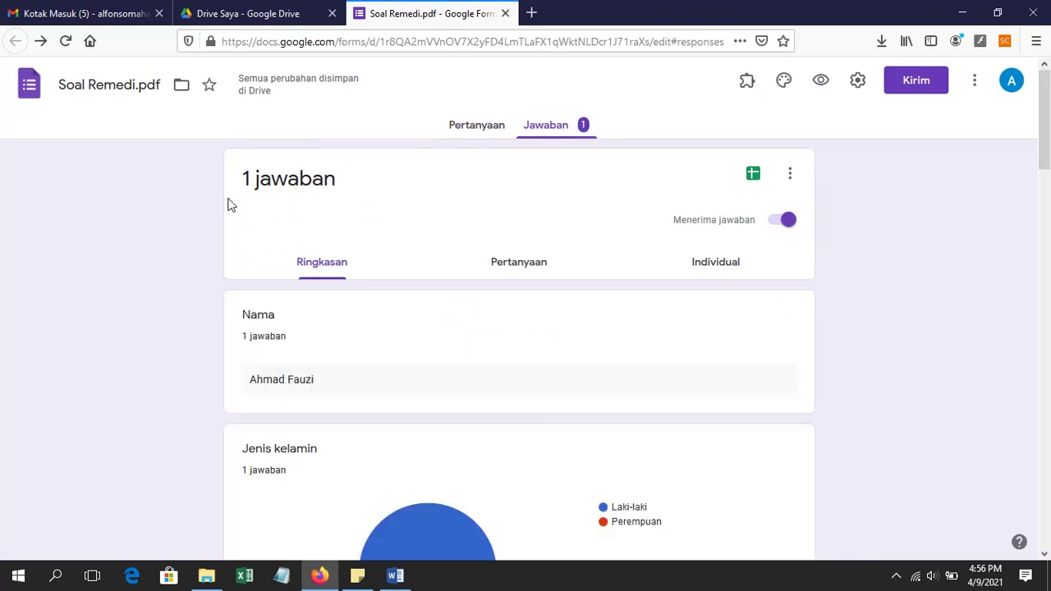
scroll(464, 267, "down", 3)
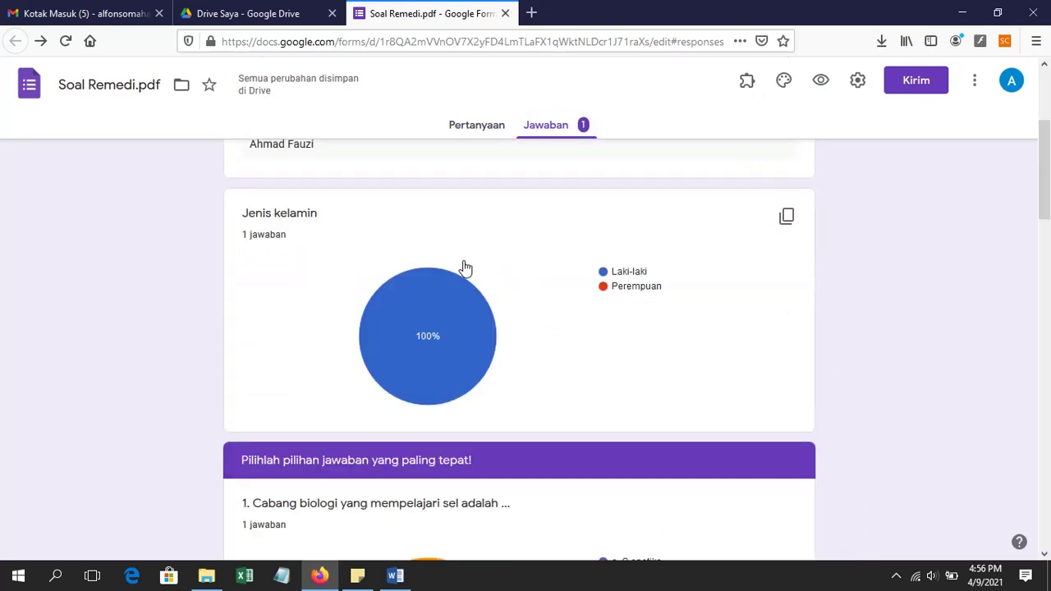
scroll(464, 267, "up", 3)
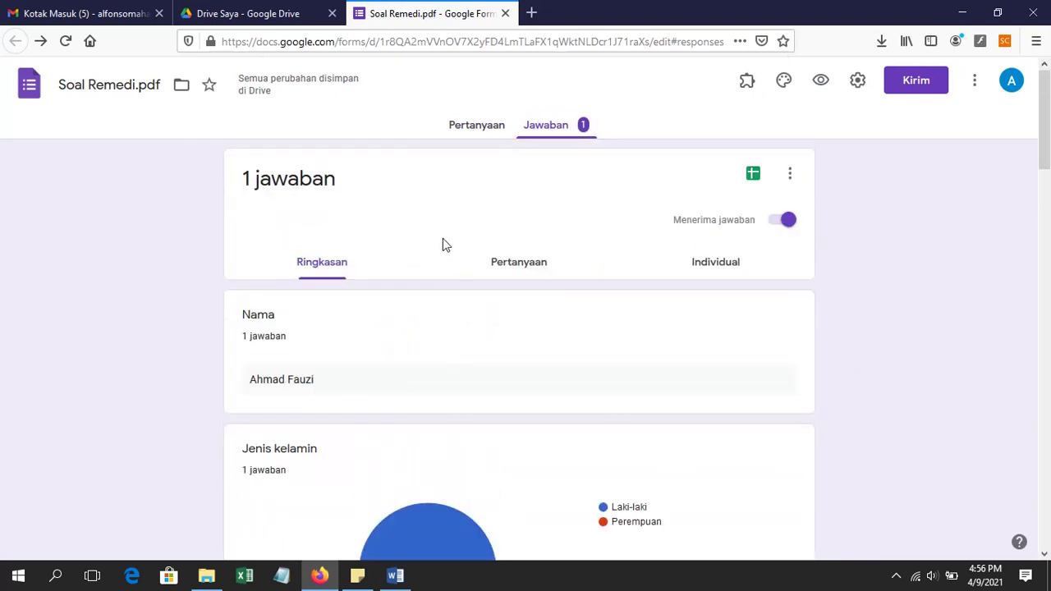